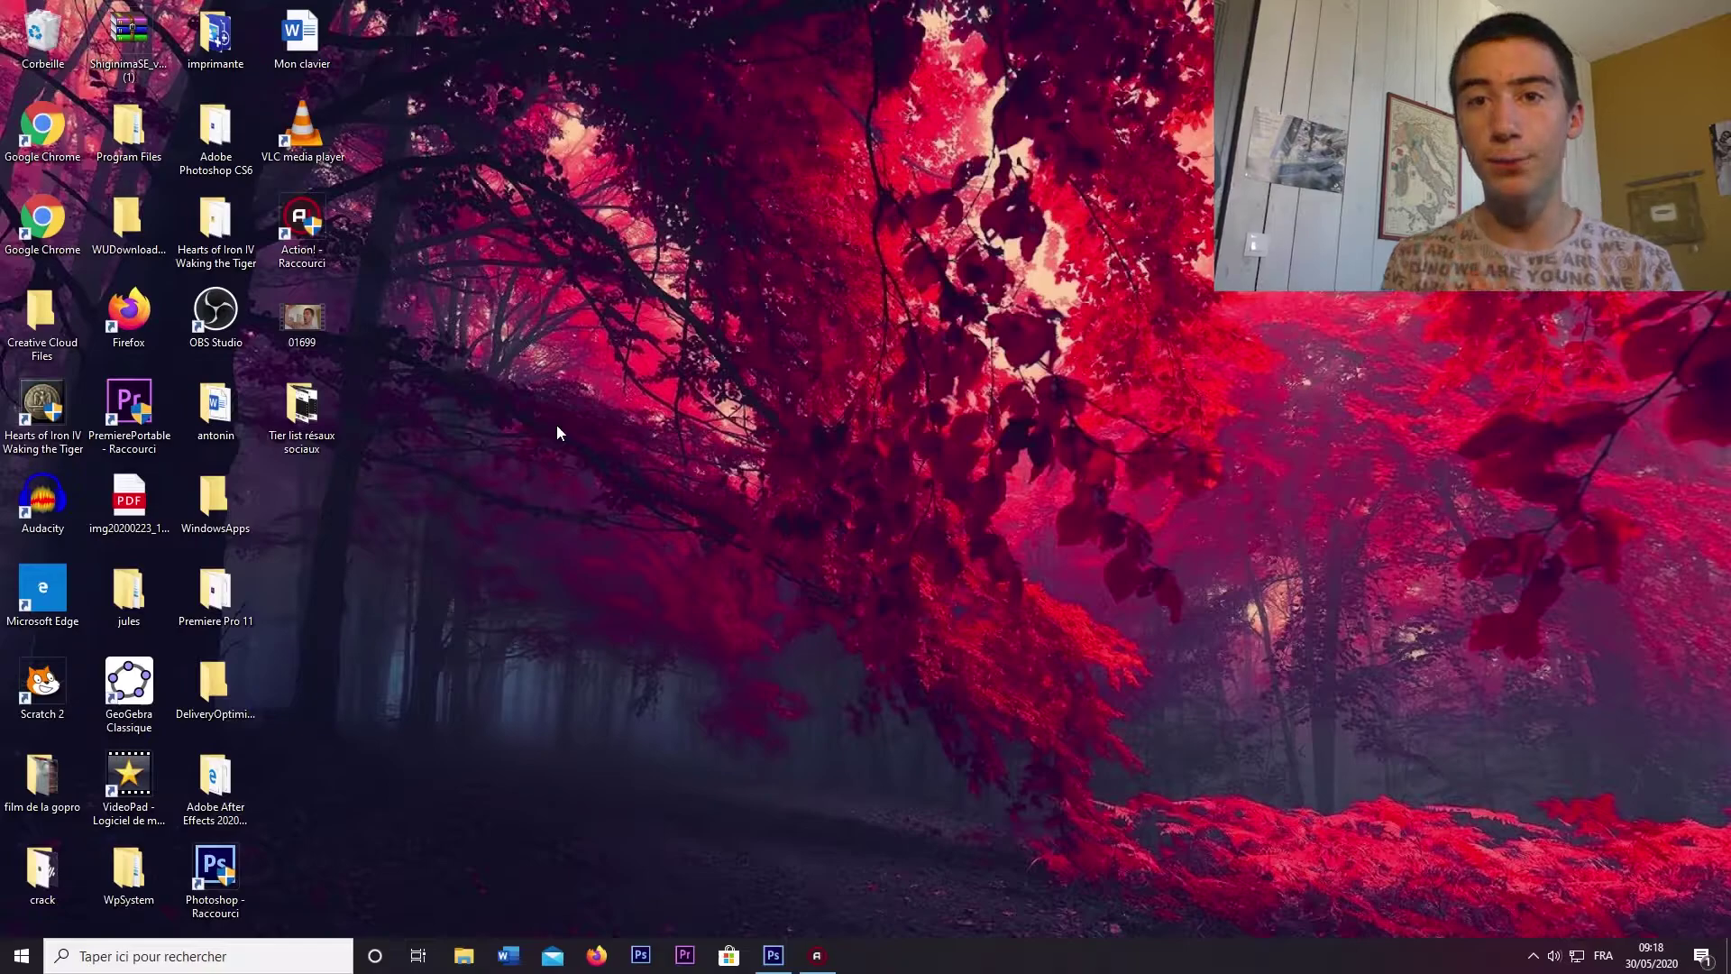
# Step: Play clip 01699, pause it on the raised-fists frame at 00:00:04, and exit full screen
pyautogui.doubleClick(313, 302)
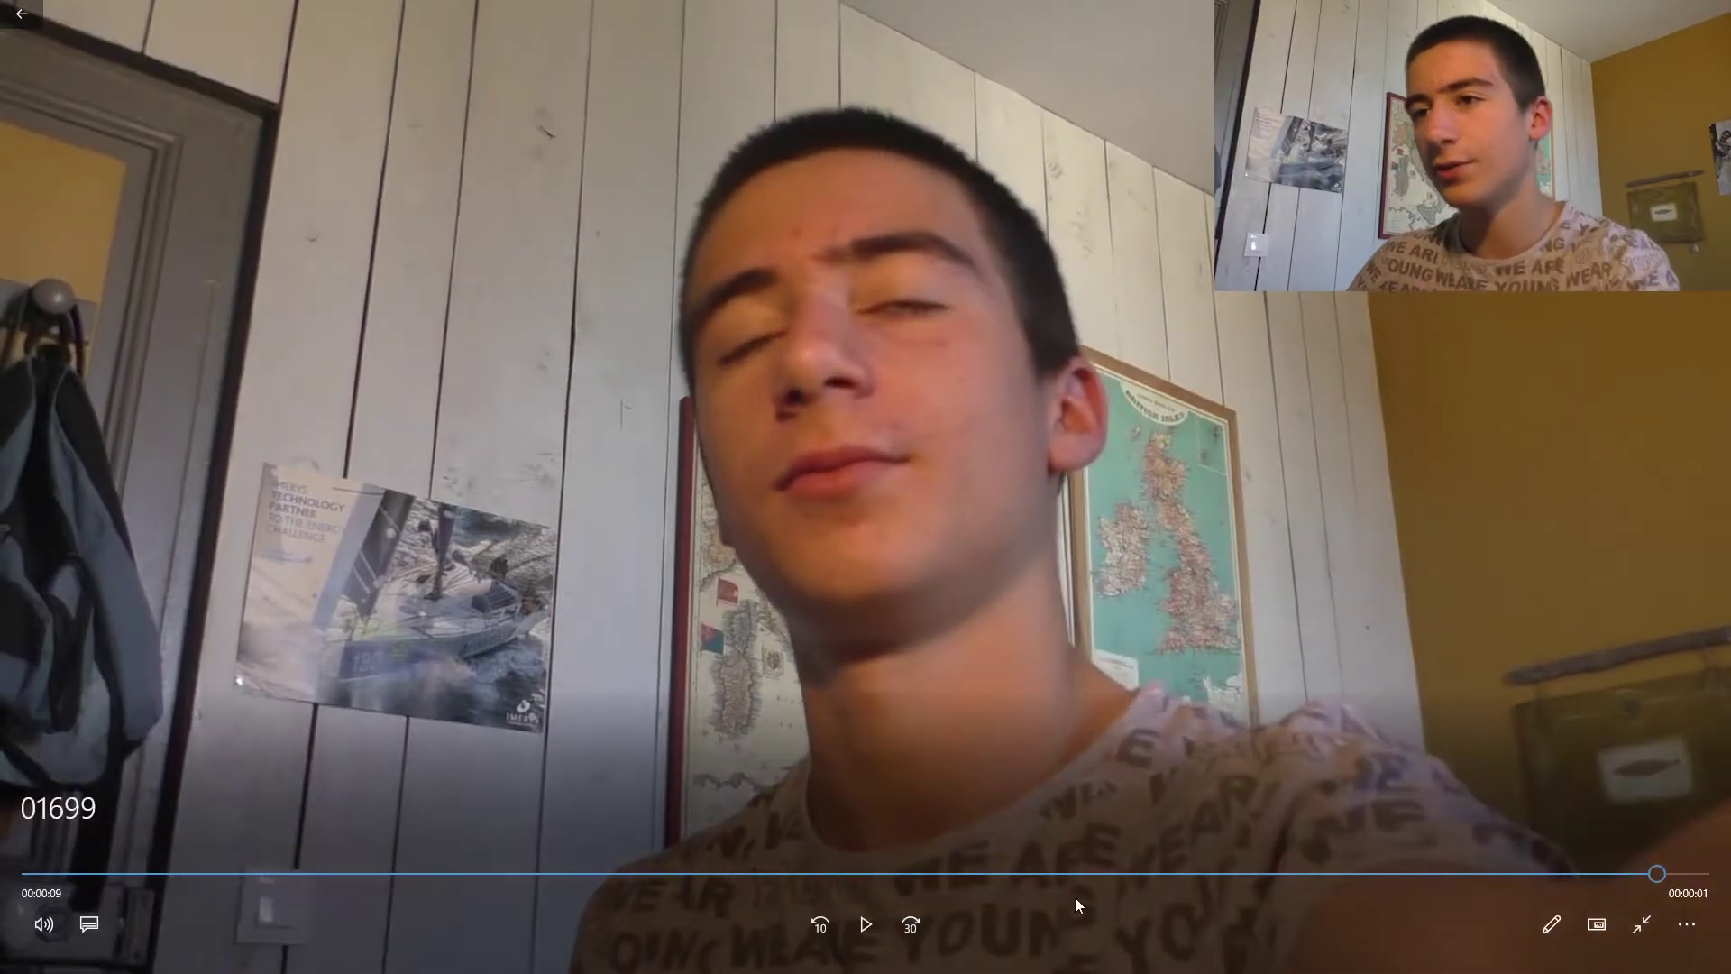
pyautogui.press('space')
pyautogui.click(748, 874)
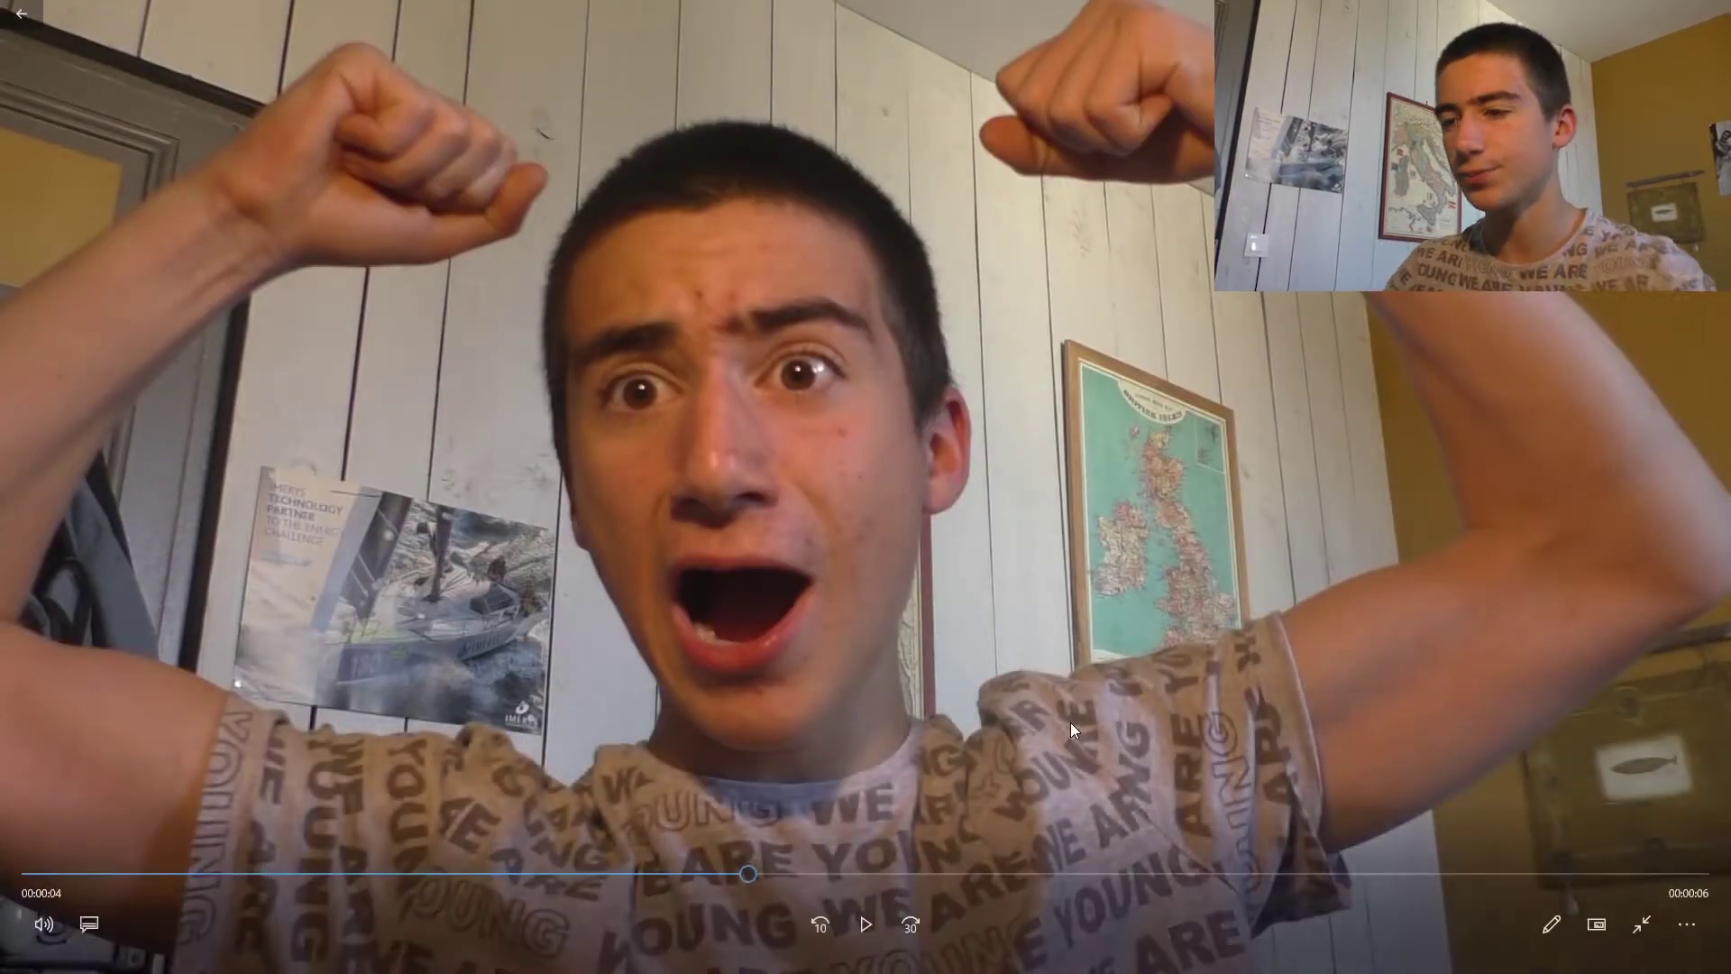
pyautogui.press('Escape')
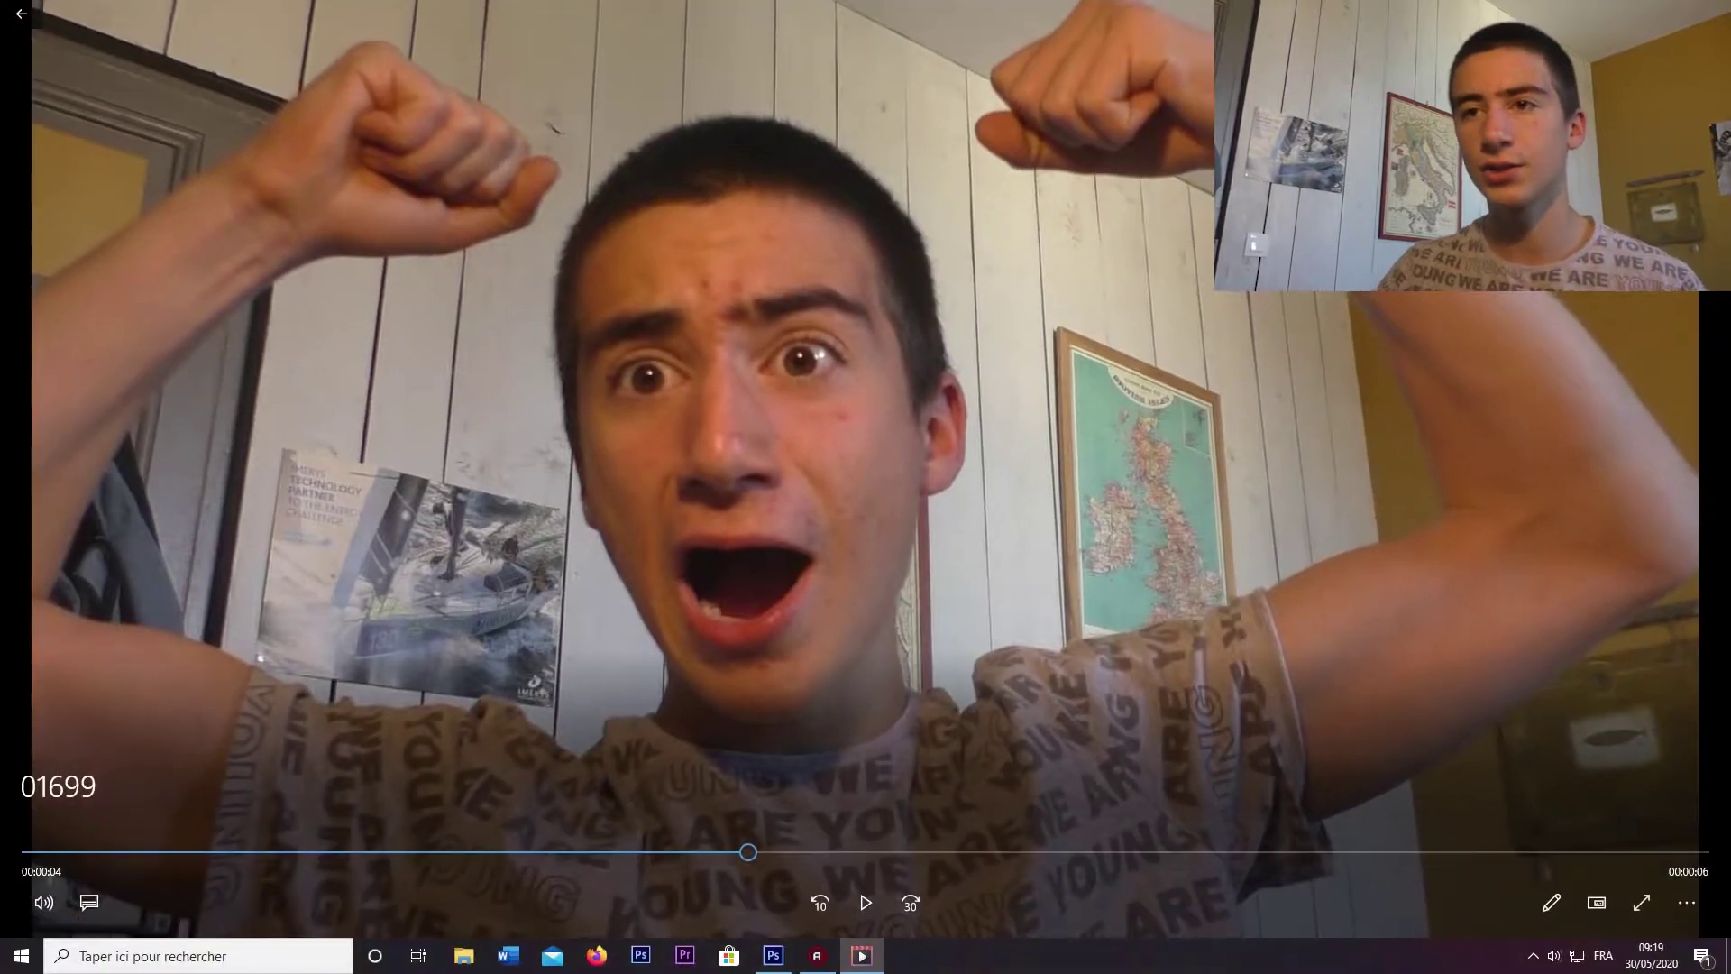
# Step: Launch Capture d'écran et croquis from search, keeping the paused video in front
pyautogui.click(301, 957)
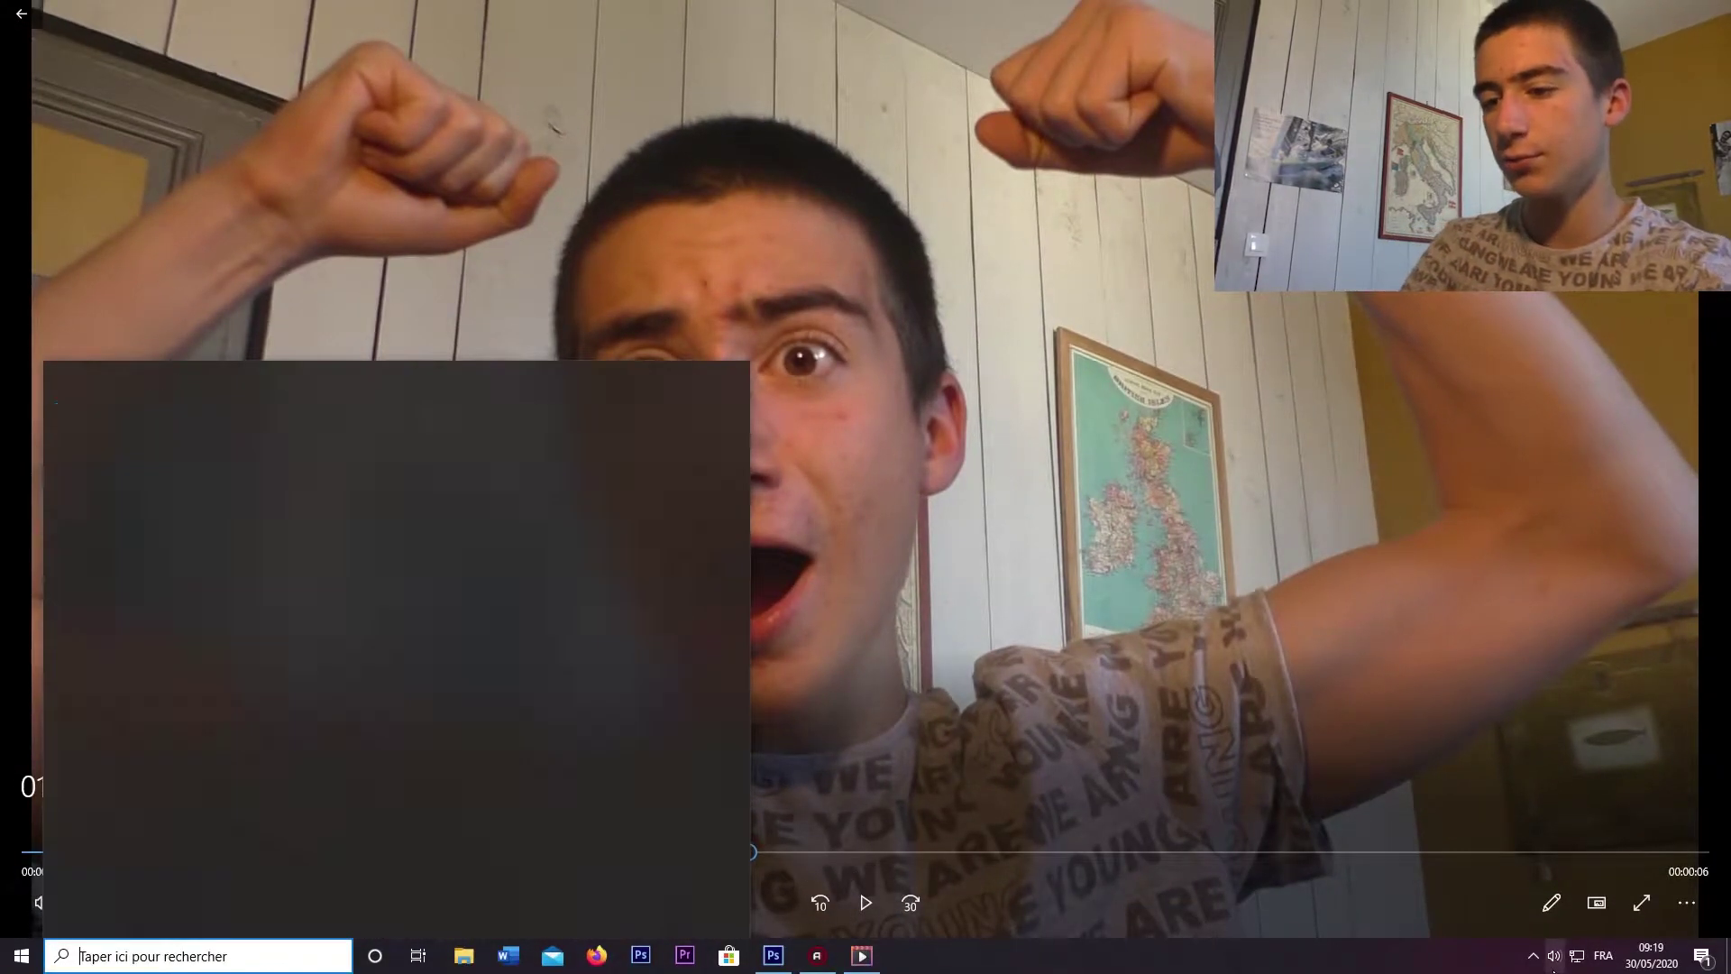
pyautogui.write('captu')
pyautogui.press('Return')
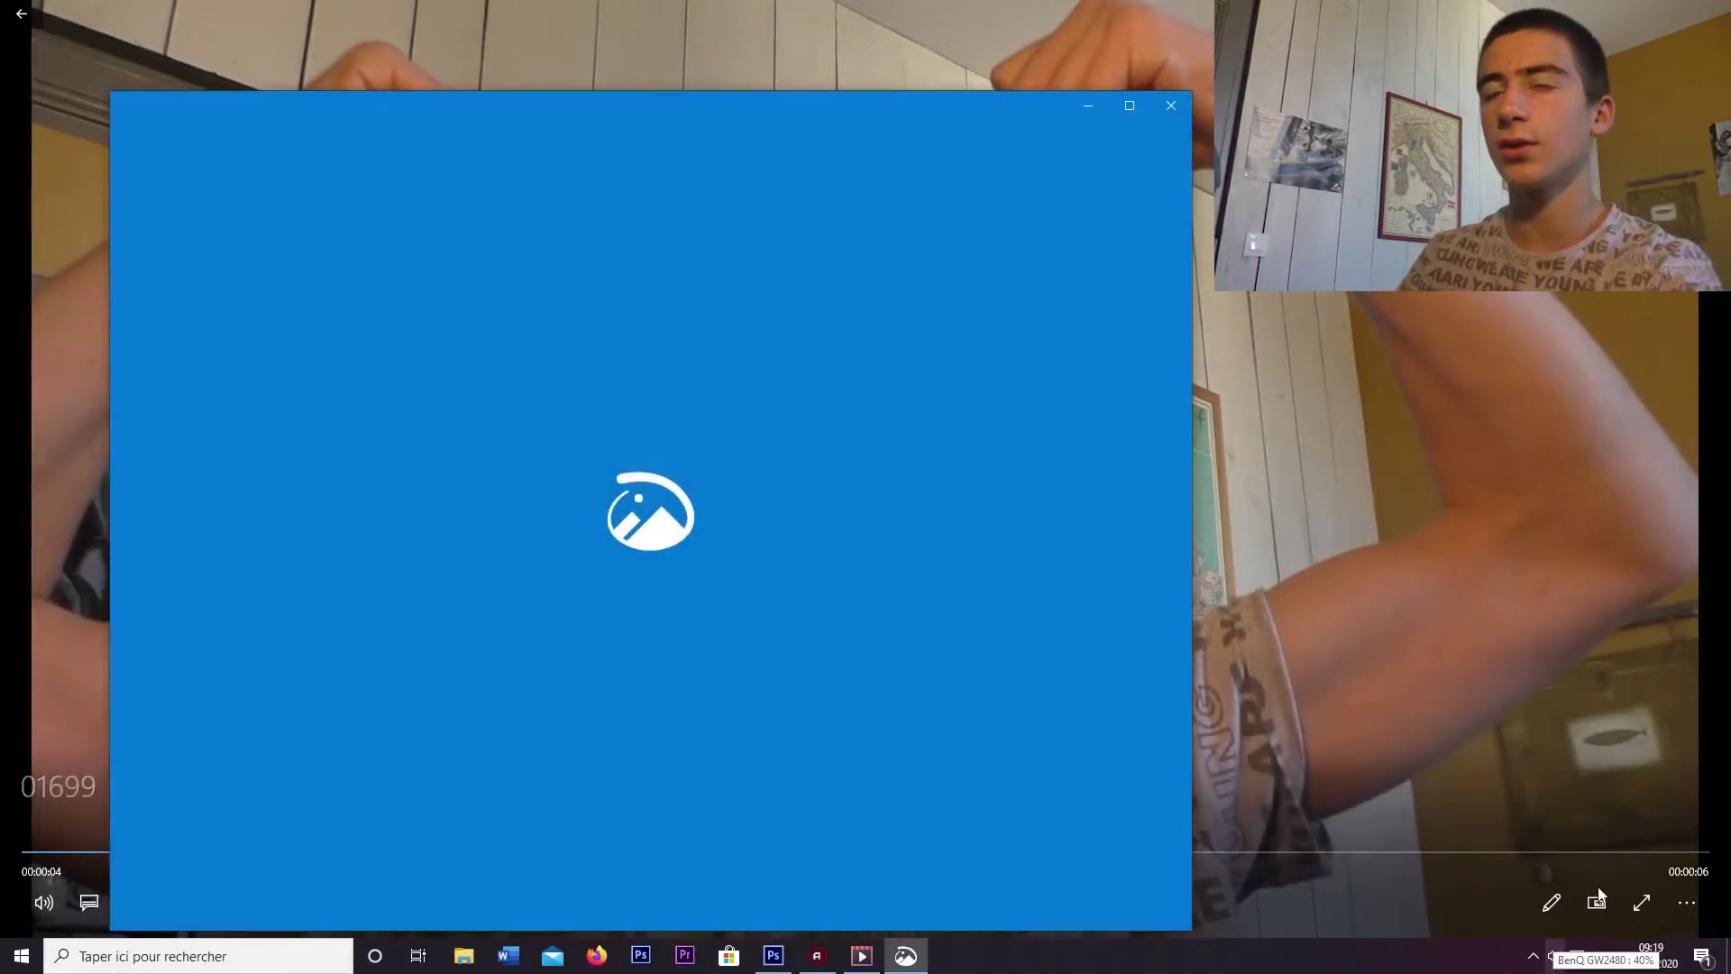
pyautogui.click(1365, 663)
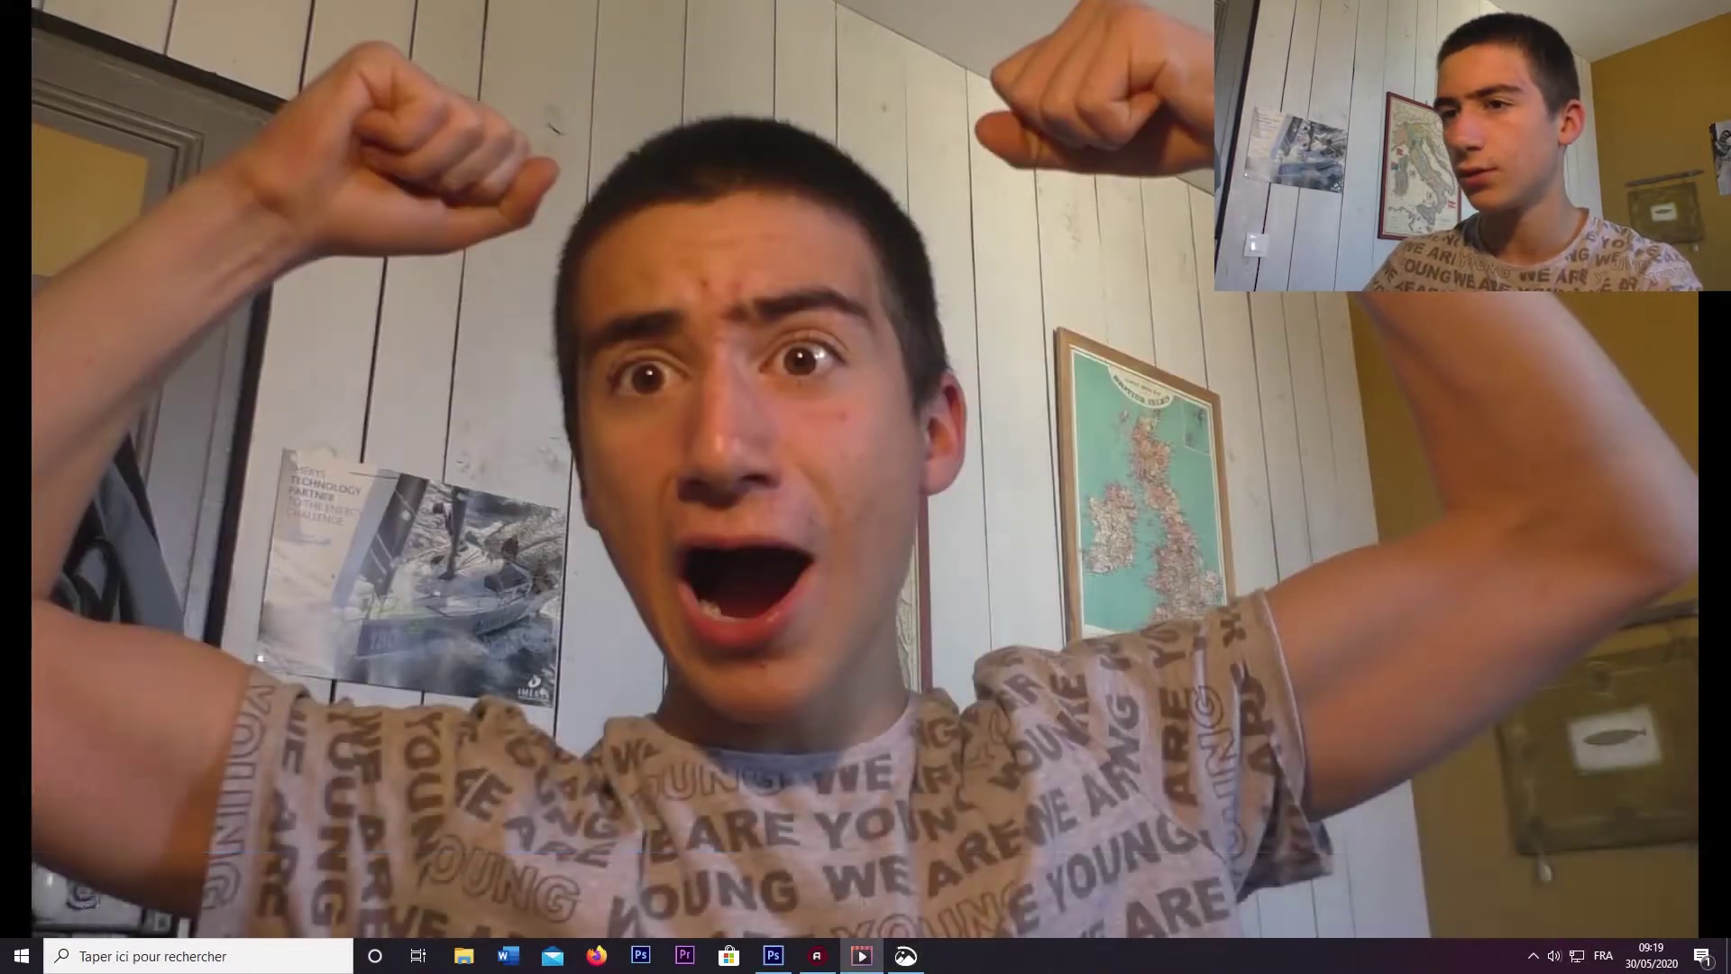
# Step: Snip the full-screen shouting-boy frame, copy it, and switch to Photoshop
pyautogui.hotkey('alt', 'Tab')
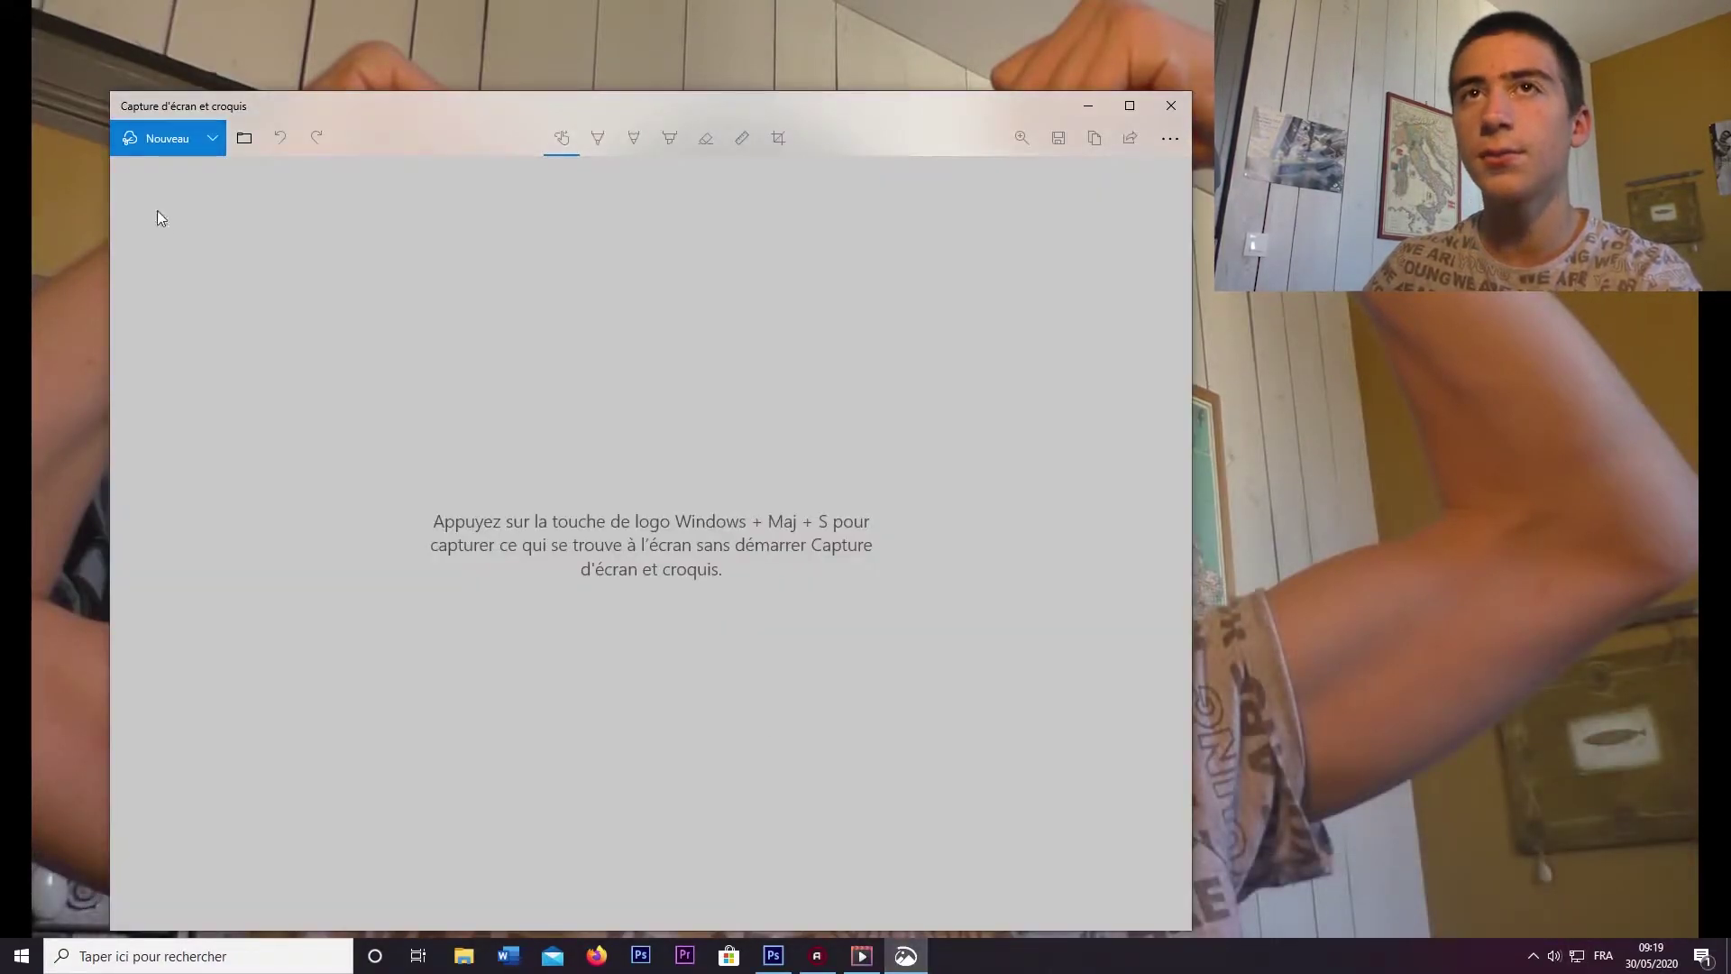
pyautogui.click(185, 152)
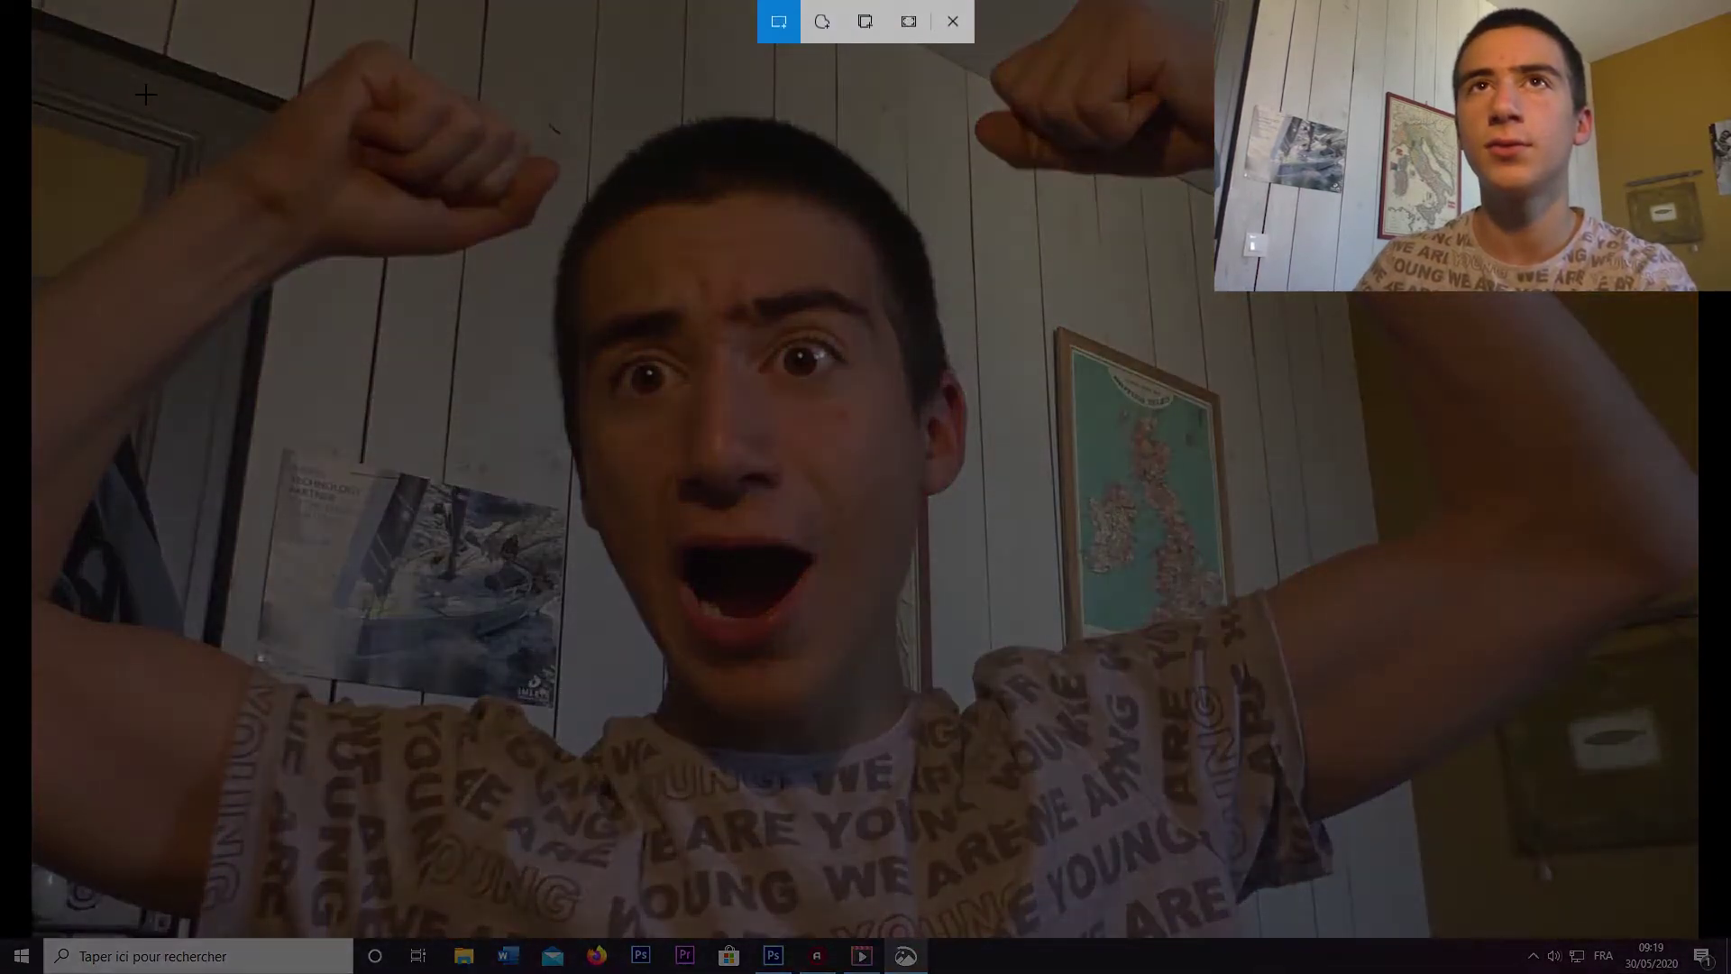
pyautogui.moveTo(38, 7); pyautogui.dragTo(1730, 922)
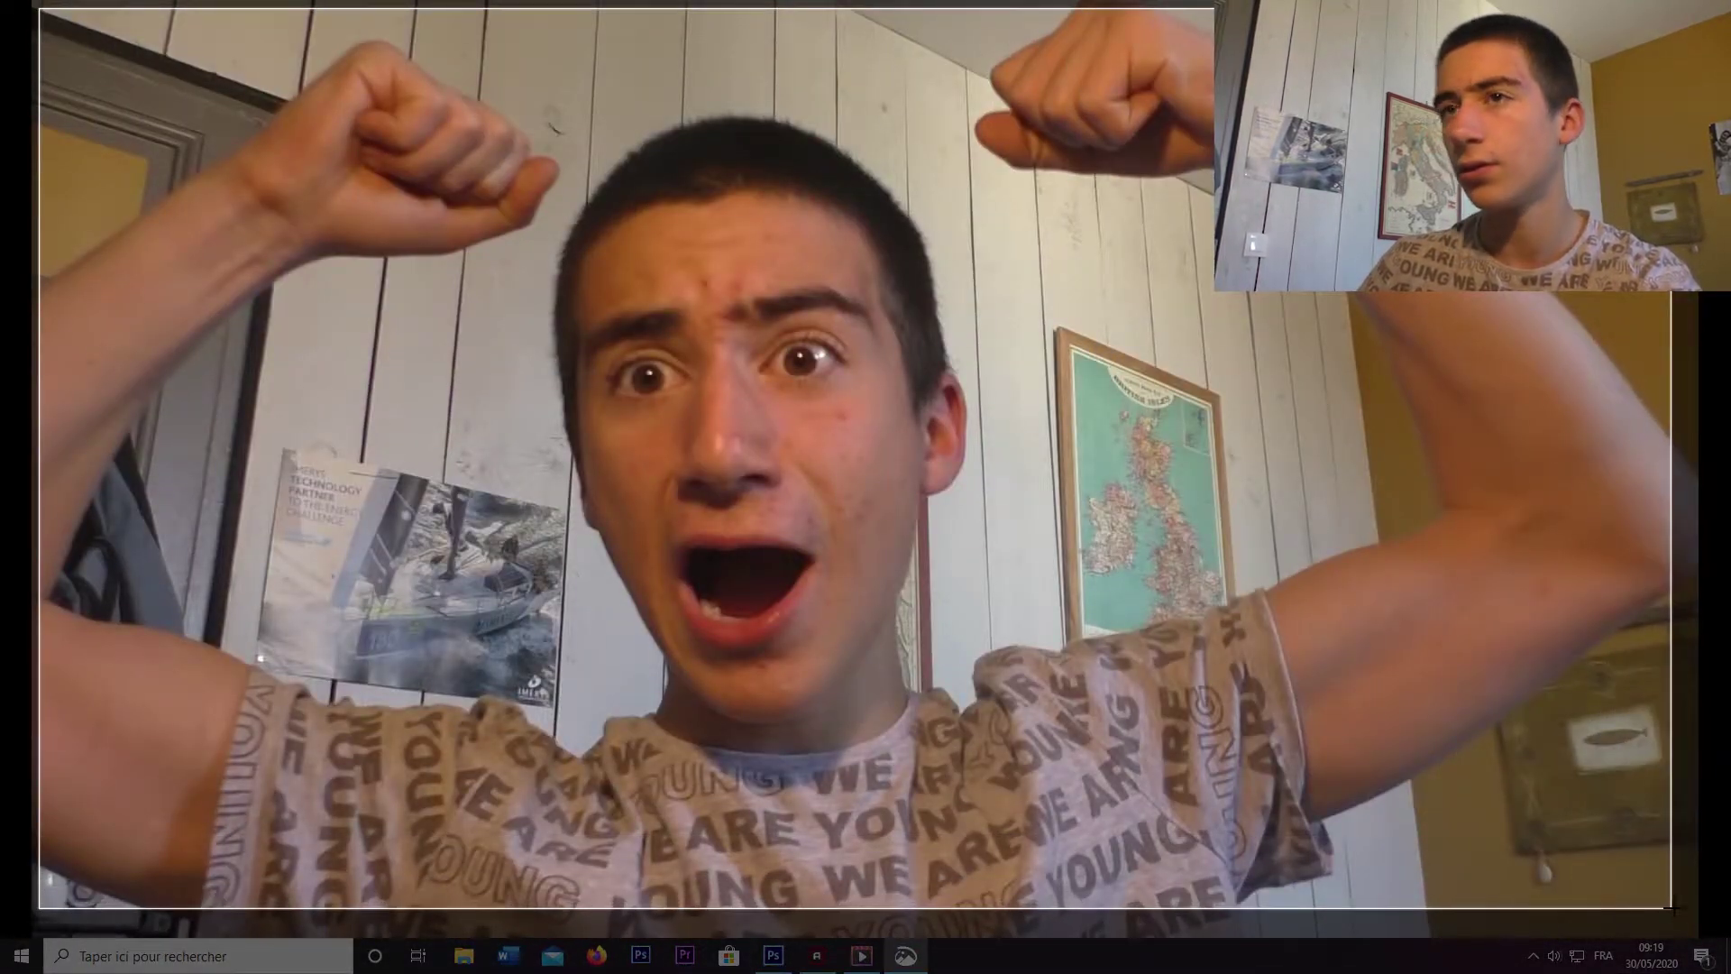
pyautogui.moveTo(1729, 921); pyautogui.dragTo(1729, 920)
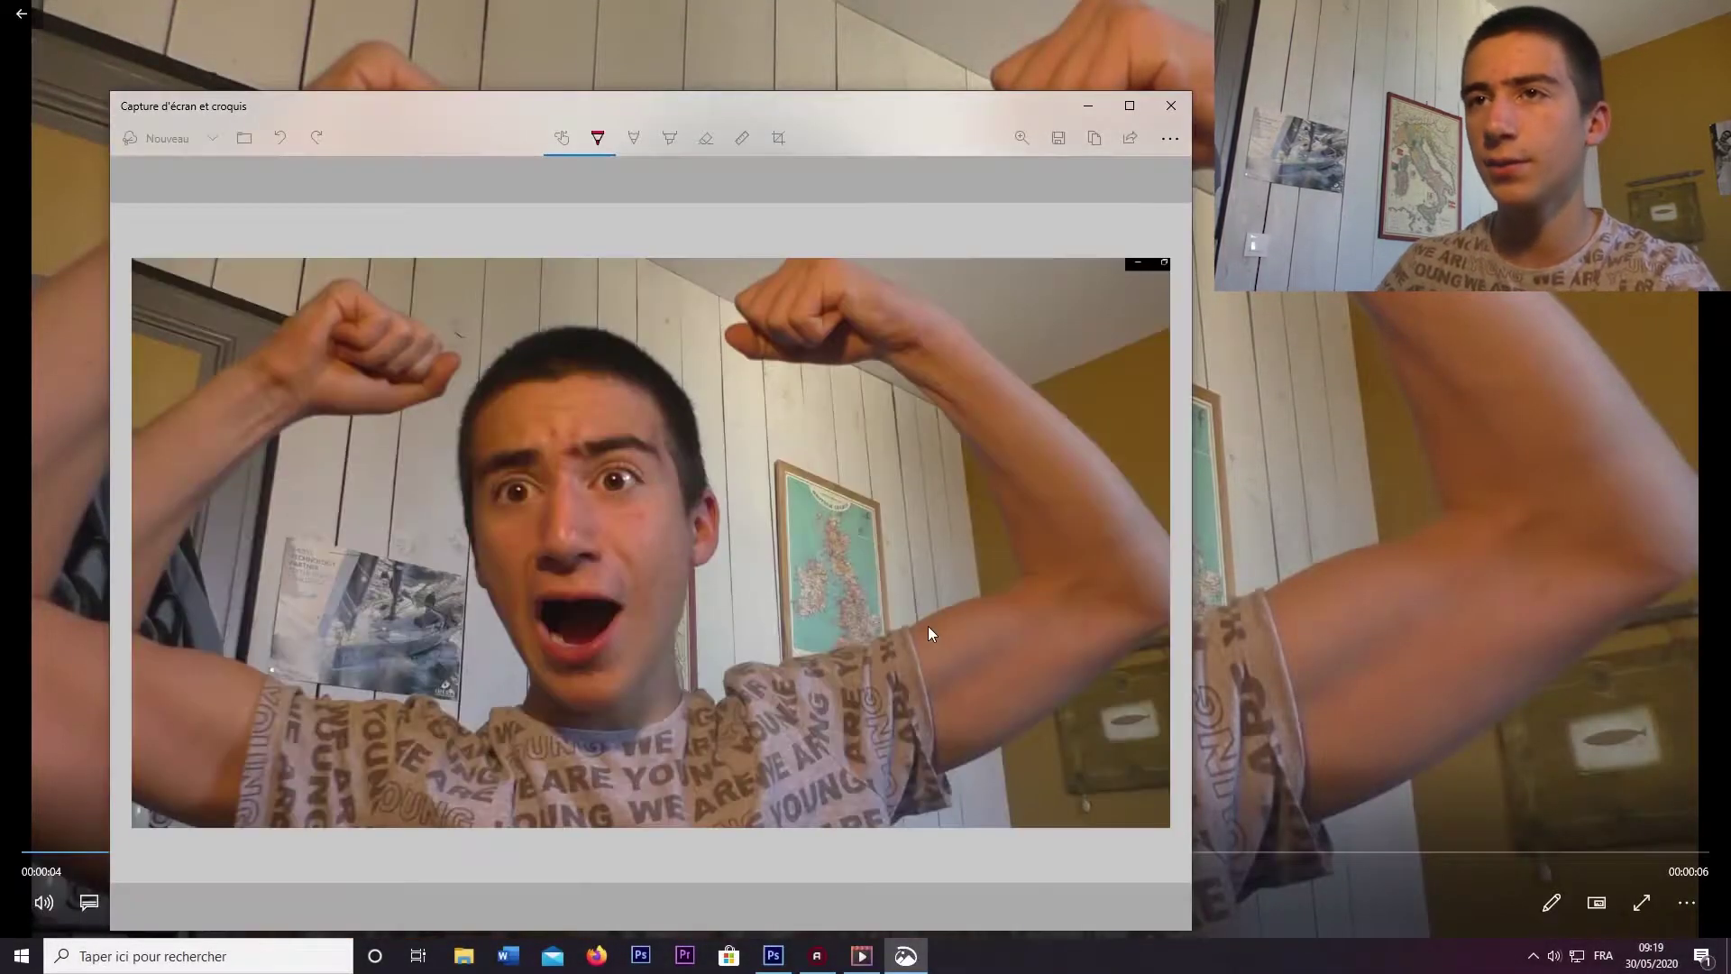
pyautogui.hotkey('ctrl', 'c')
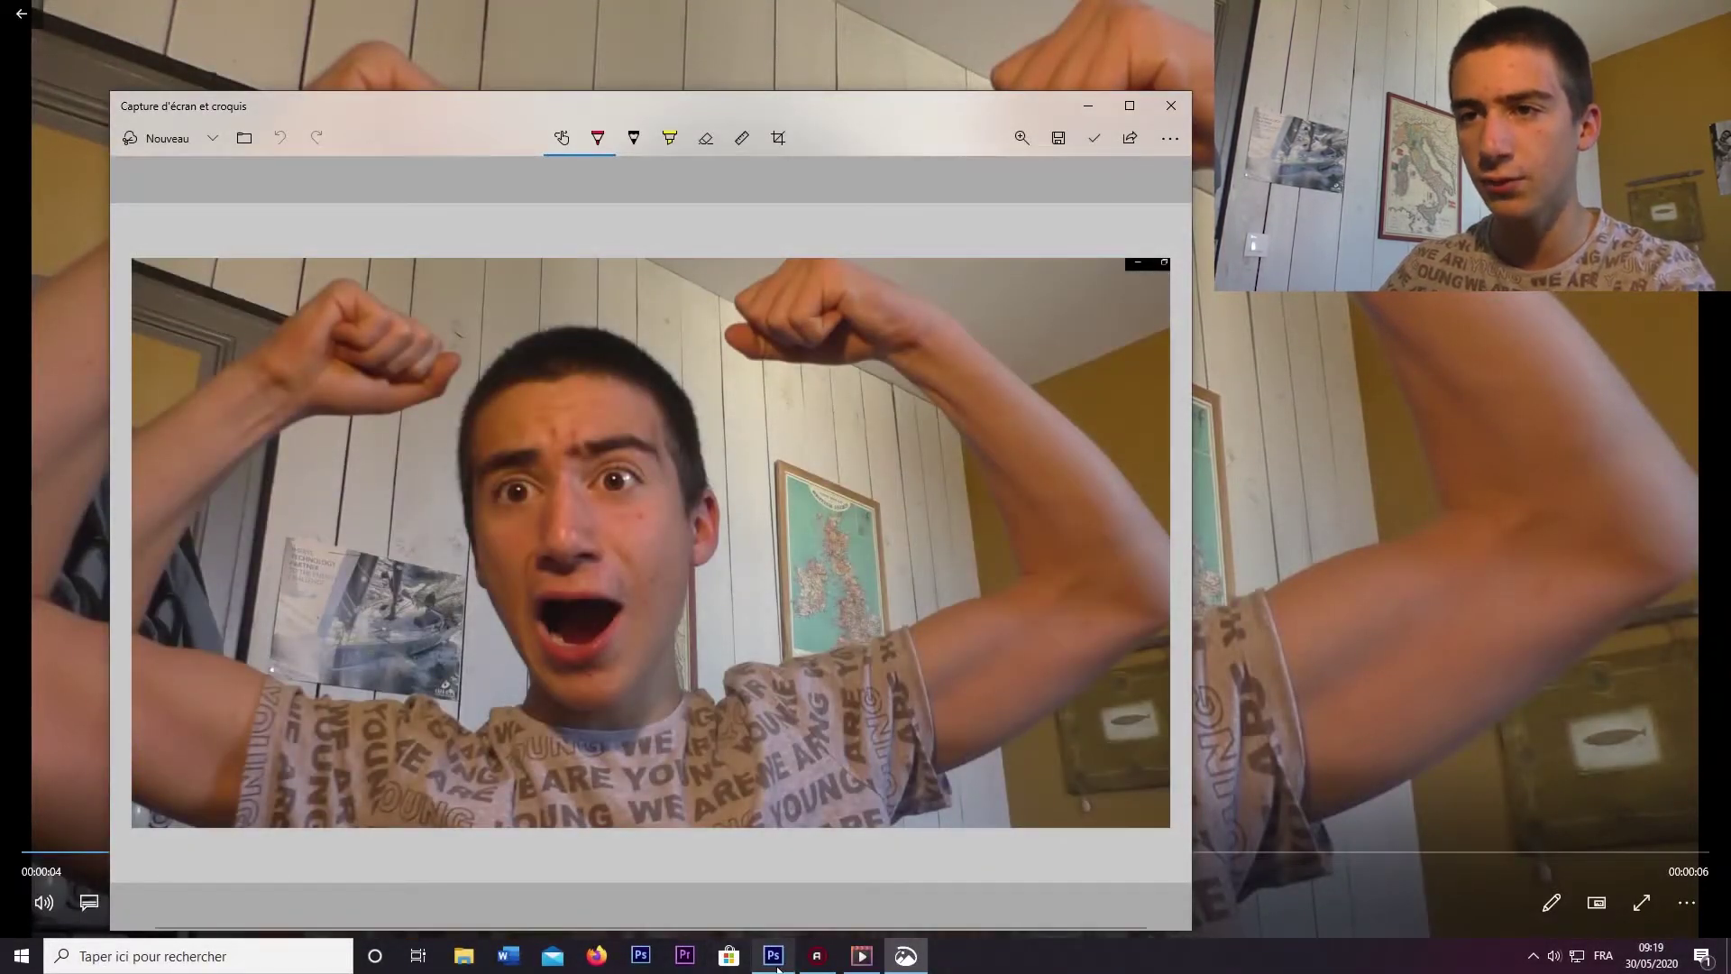
pyautogui.click(774, 958)
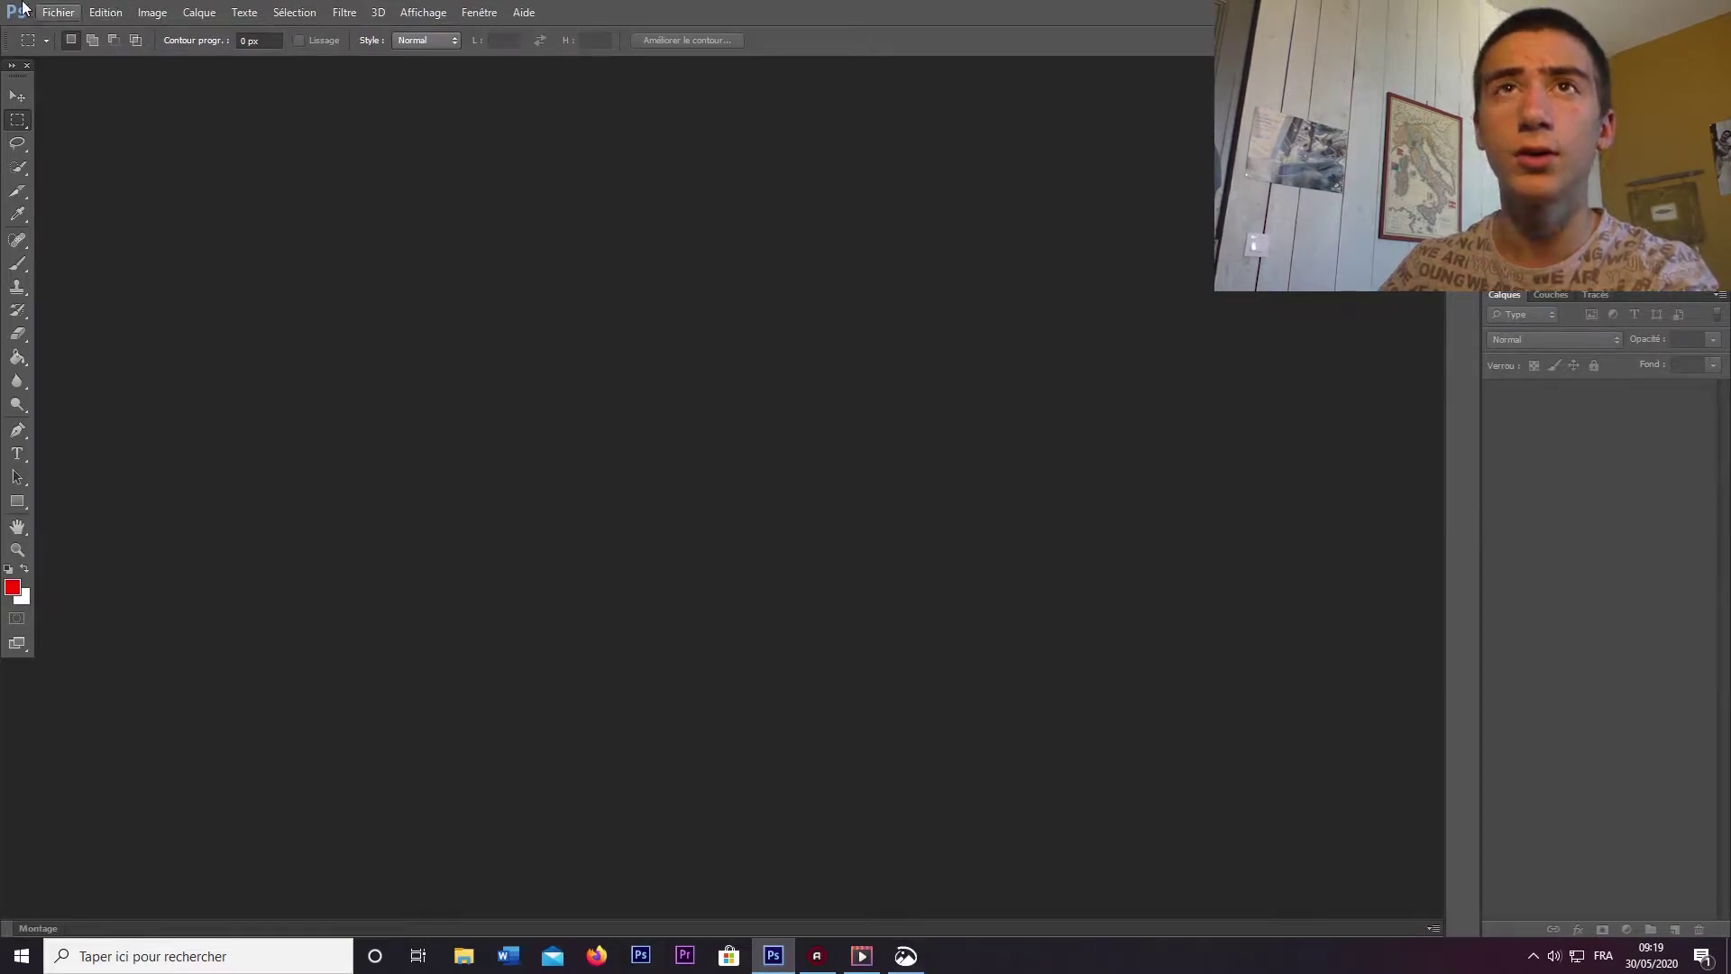
# Step: Create a 1920×1080 document named Mini and paste the captured frame in as a layer
pyautogui.click(58, 12)
pyautogui.write('Minia')
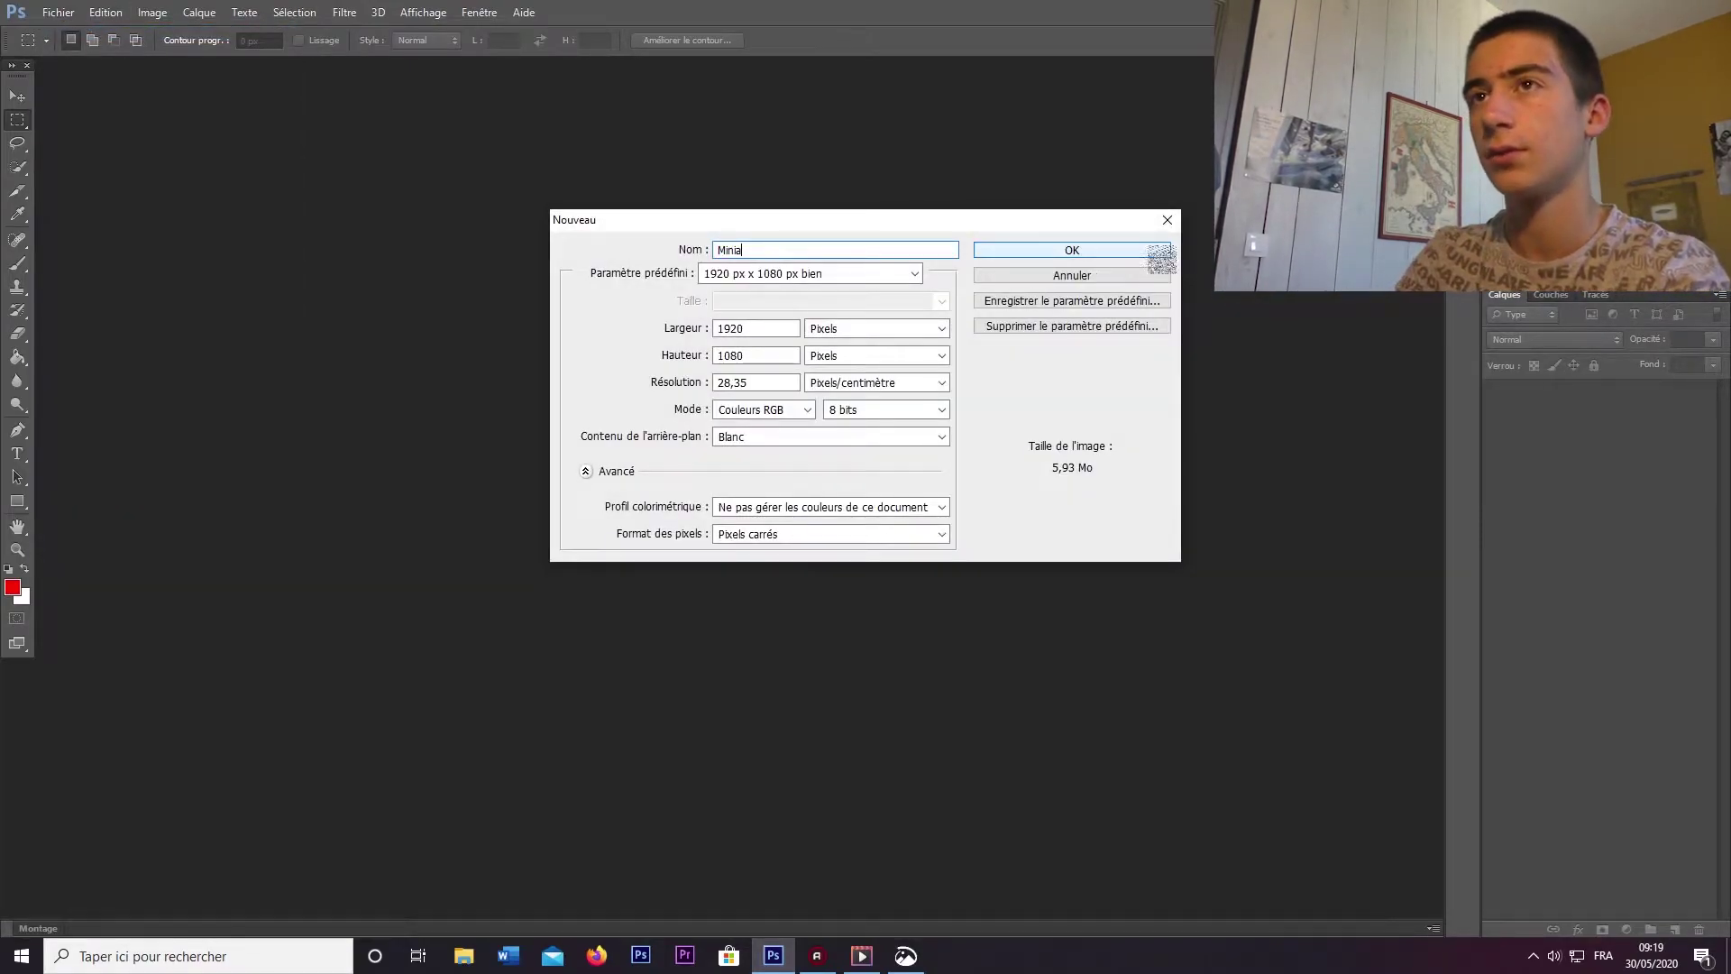
pyautogui.click(1159, 252)
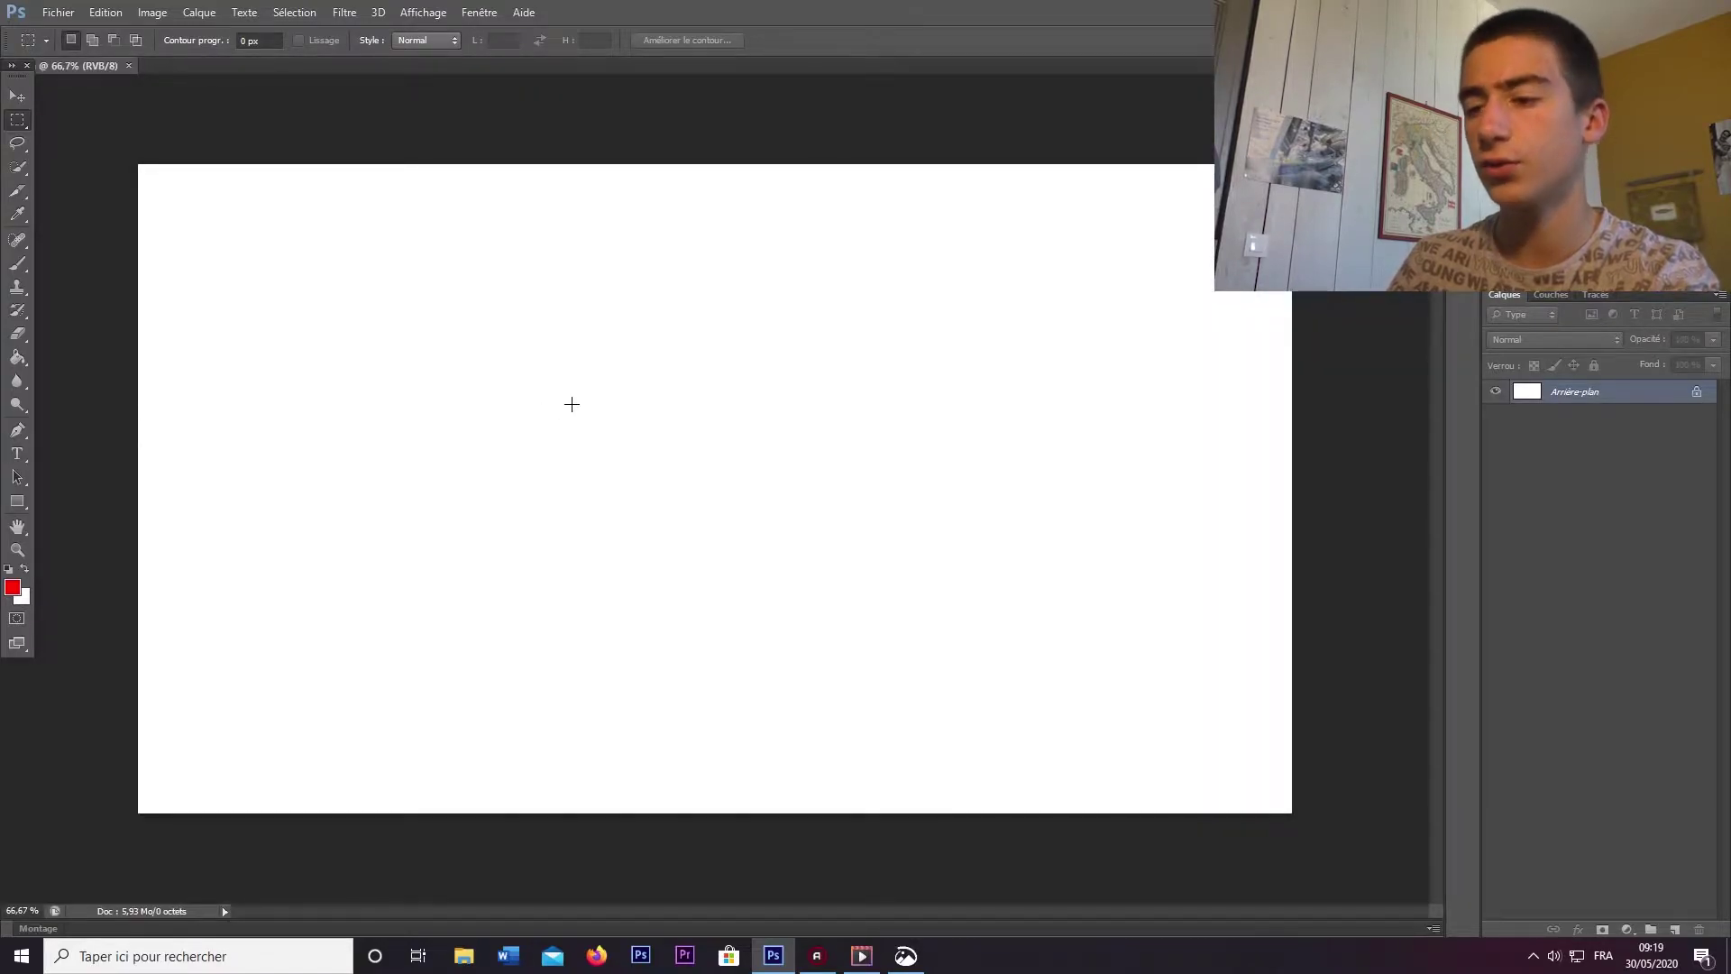
pyautogui.moveTo(572, 404); pyautogui.dragTo(611, 425)
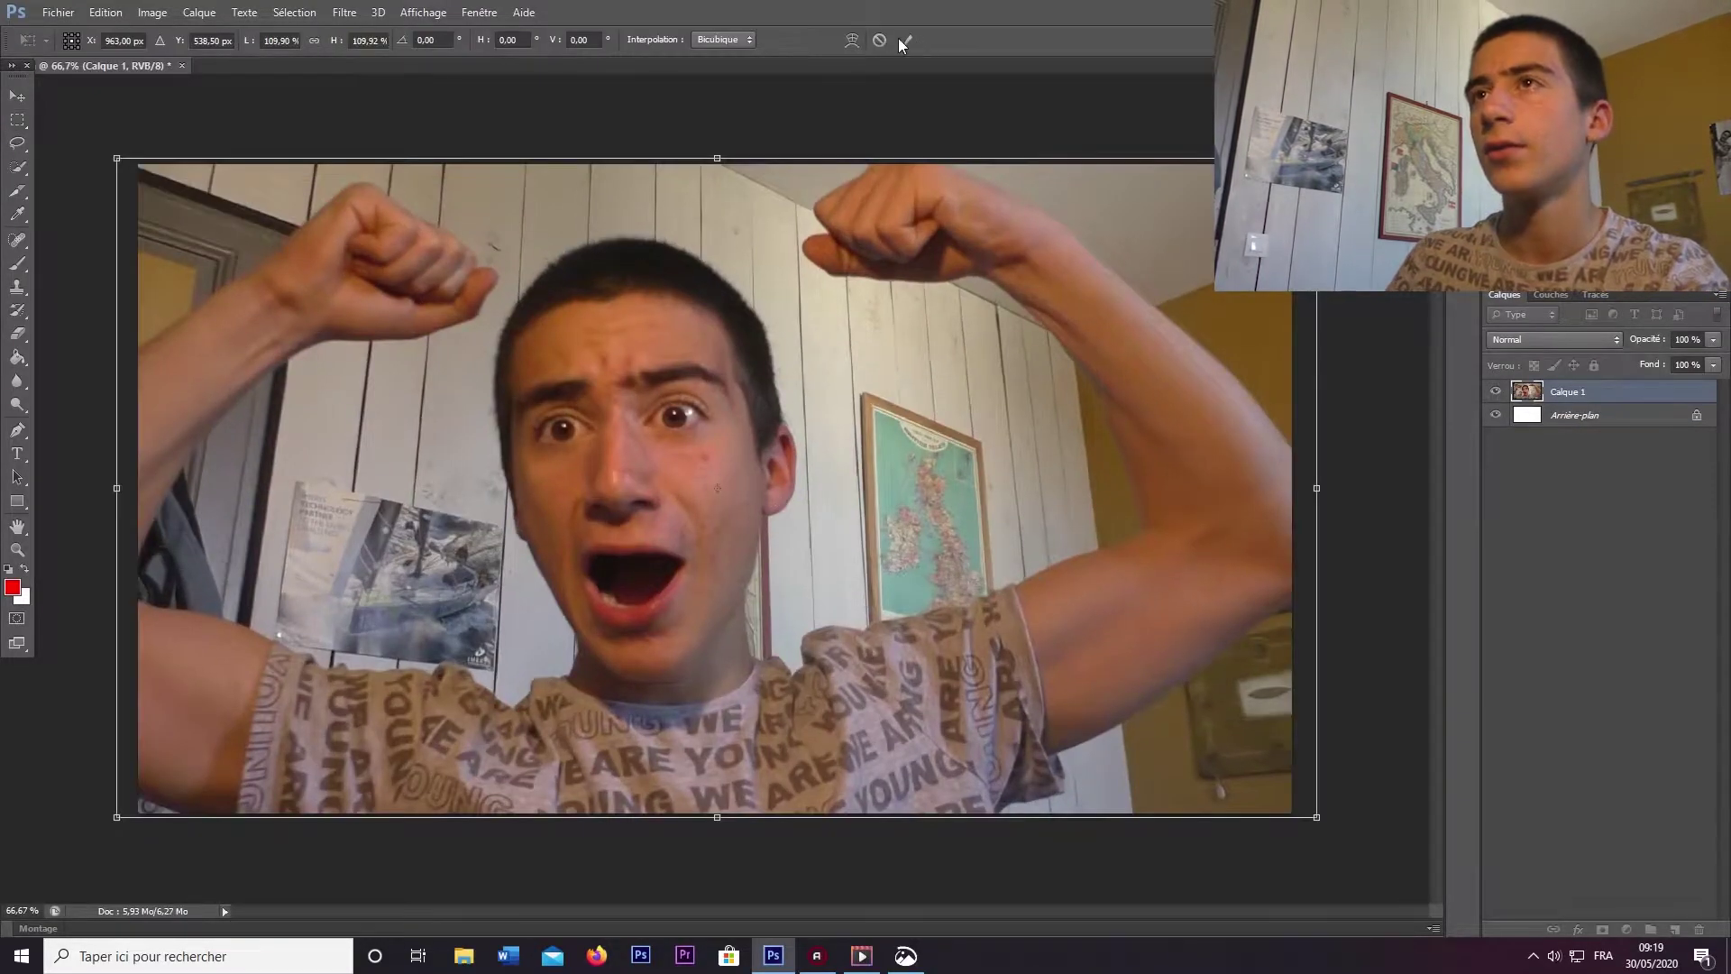
pyautogui.click(904, 41)
pyautogui.press('m')
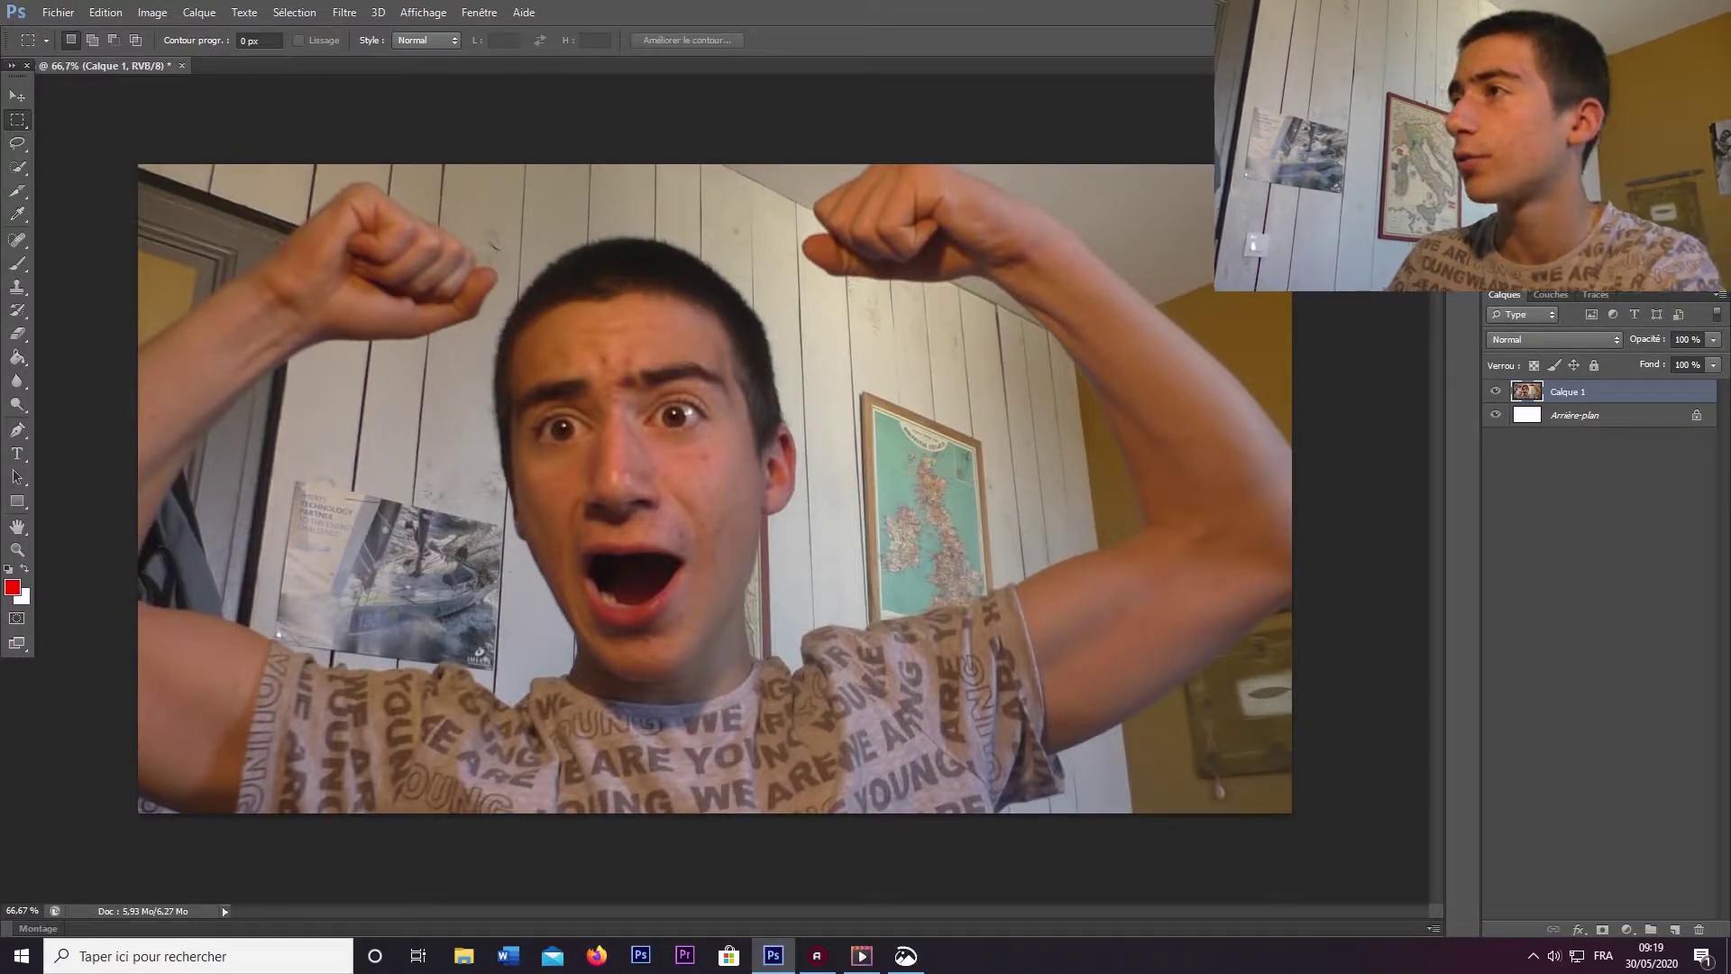
# Step: Add a Mélangeur de couches adjustment with Rouge raised to 131% to warm the photo
pyautogui.click(1637, 241)
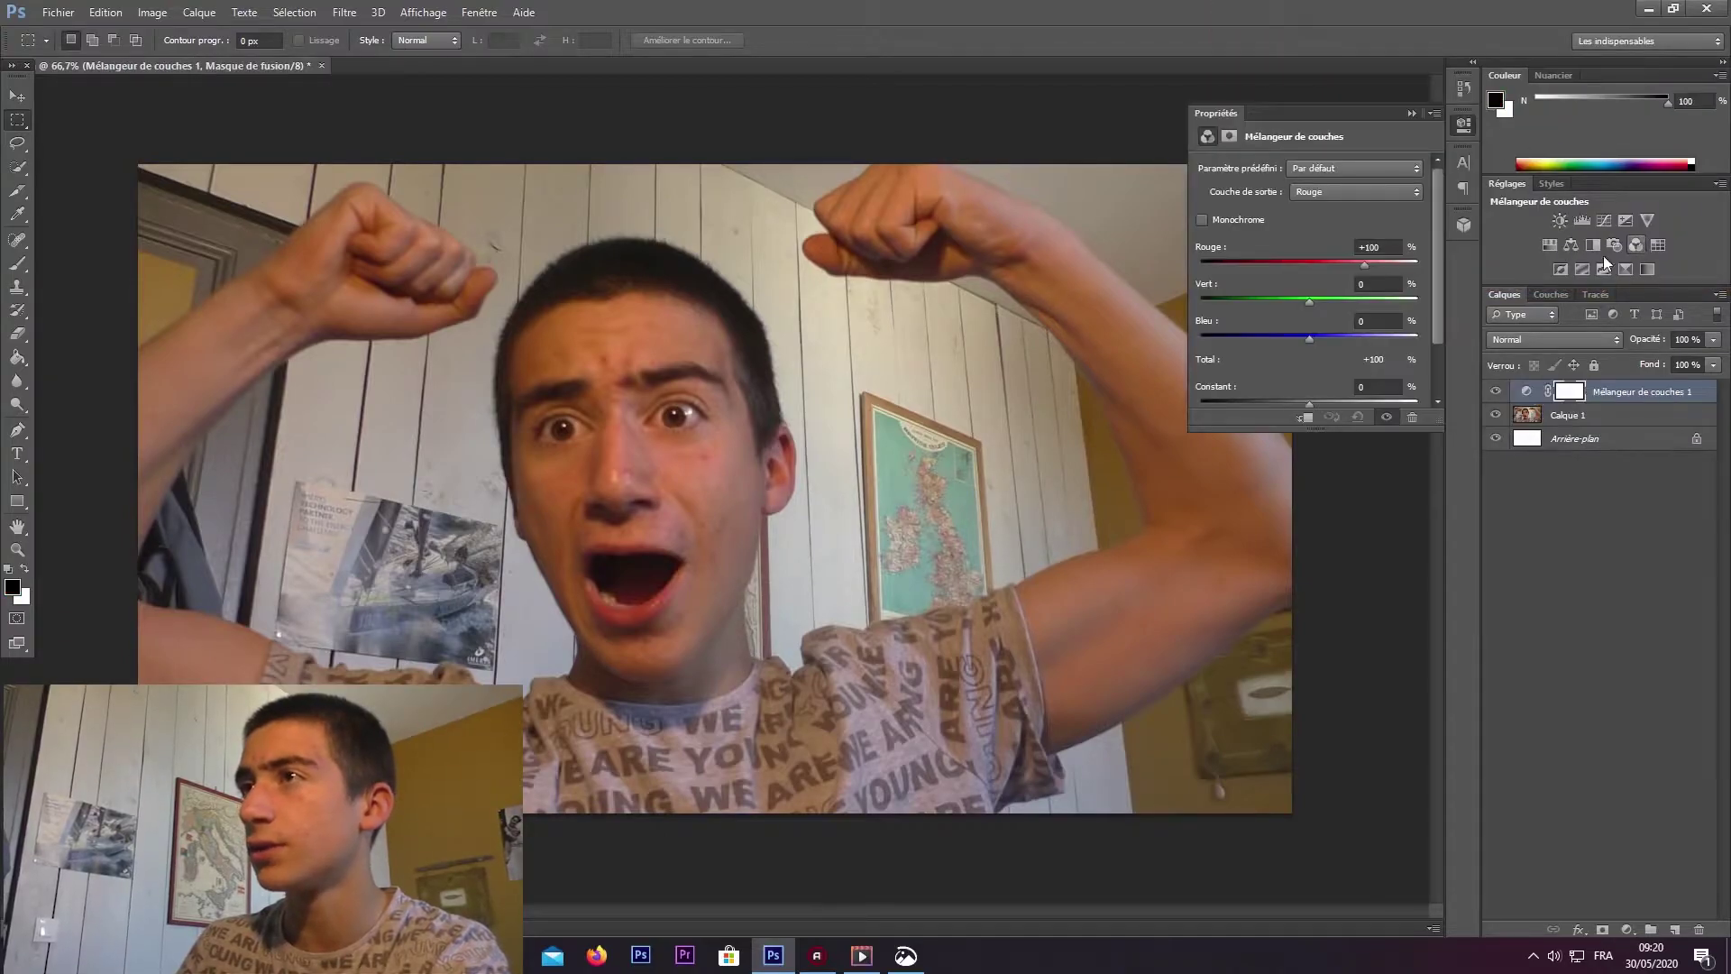
pyautogui.moveTo(1370, 265); pyautogui.dragTo(1382, 265)
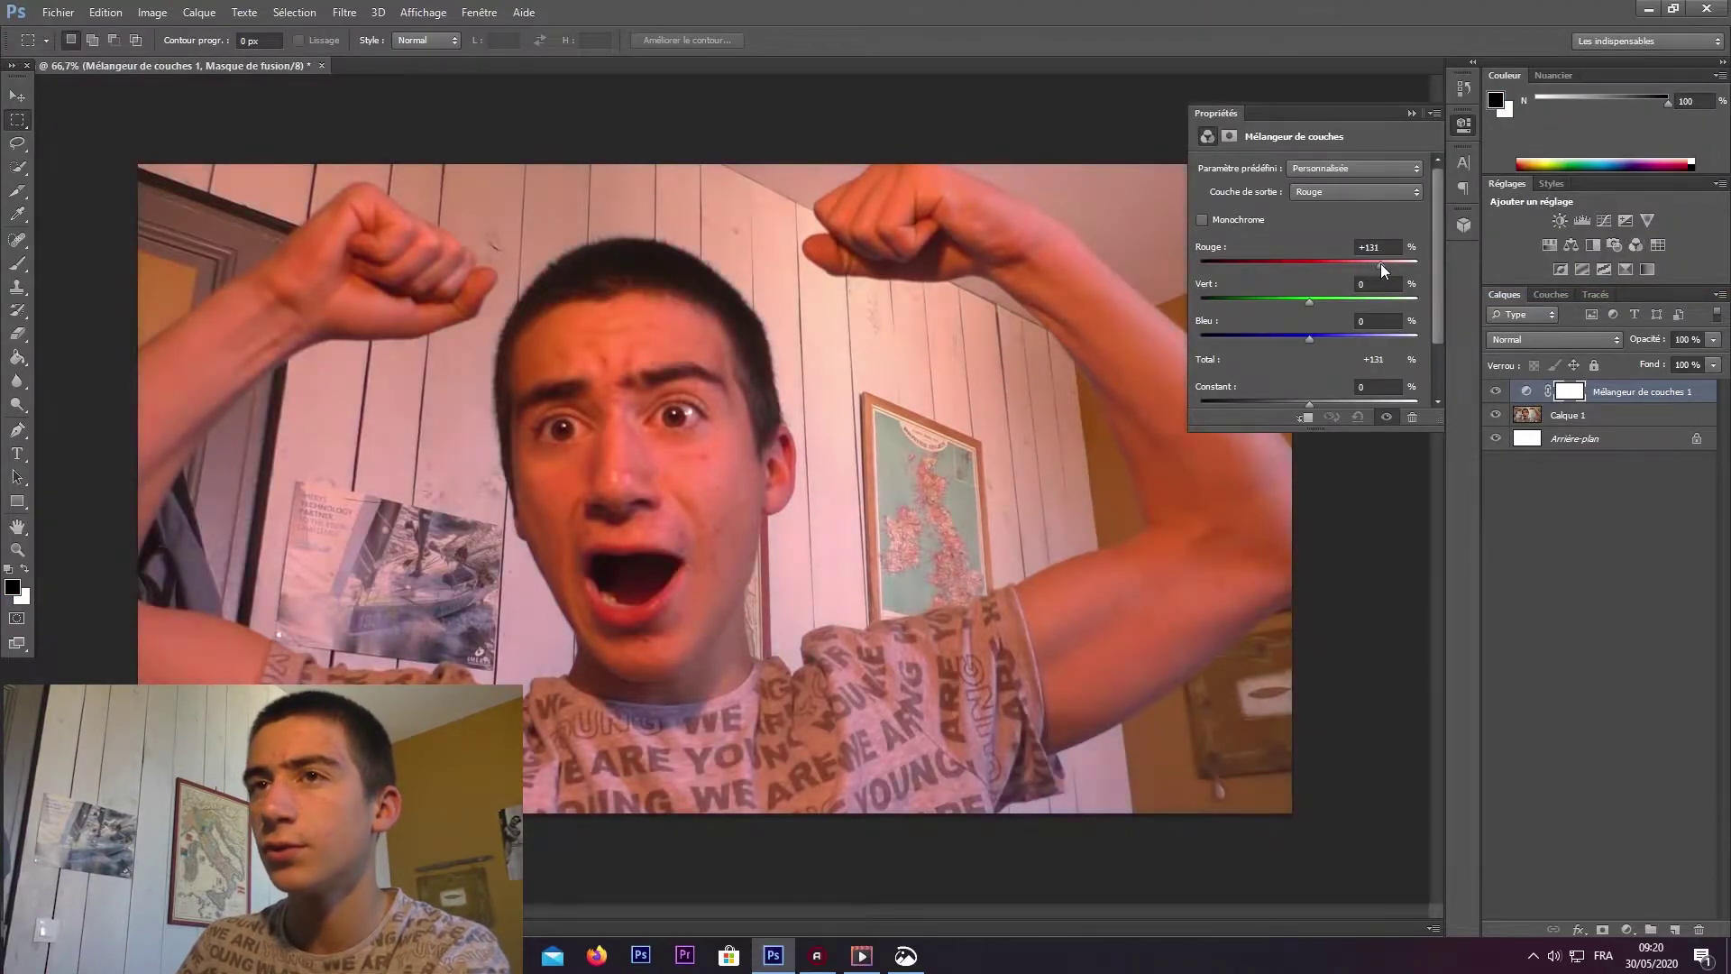
pyautogui.click(924, 697)
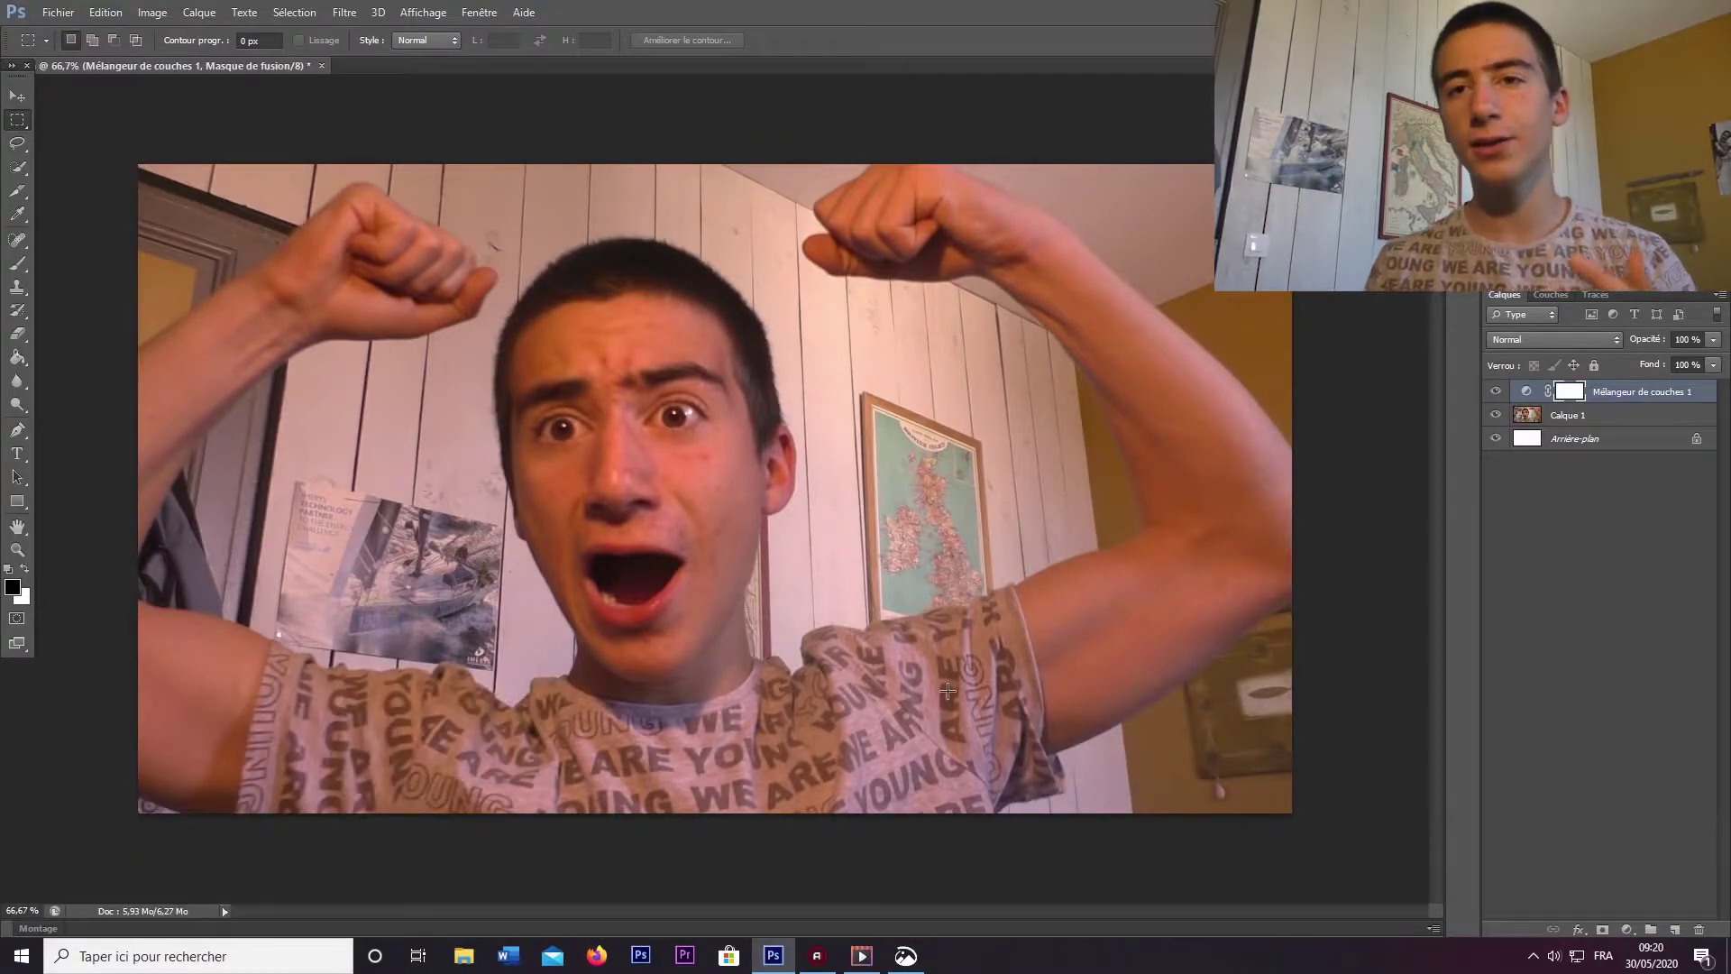
# Step: Add a title text box on the photo with a 150 pt text size
pyautogui.press('t')
pyautogui.moveTo(1094, 642); pyautogui.dragTo(1094, 641)
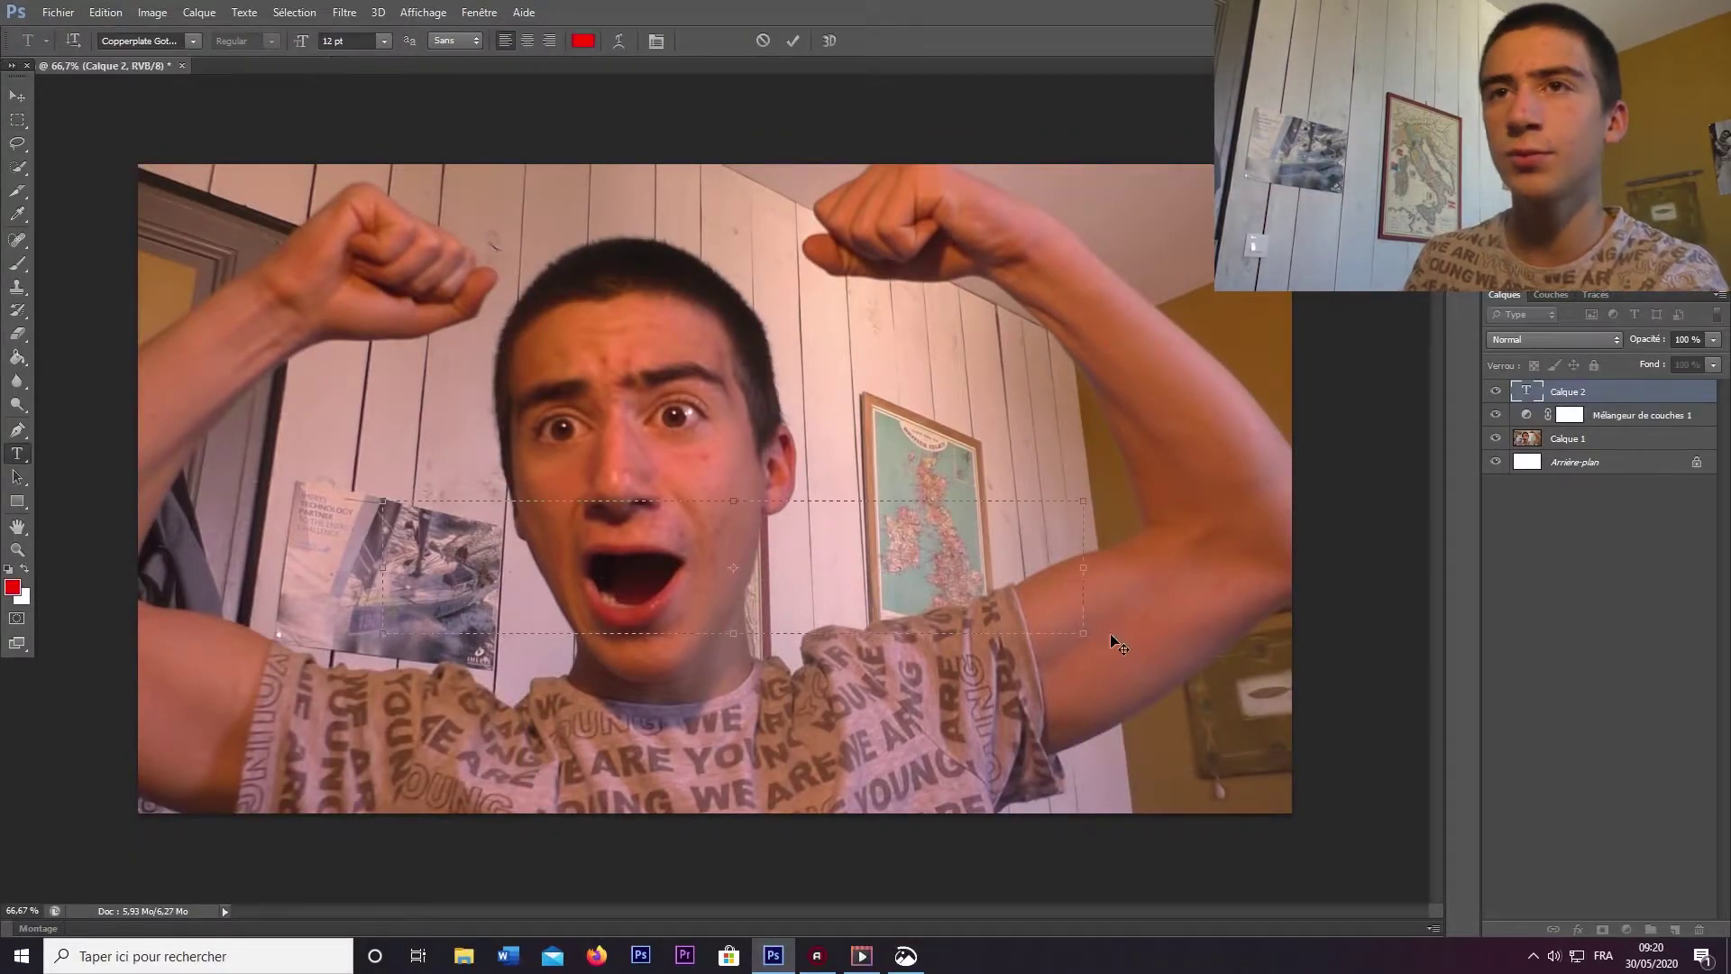
pyautogui.hotkey('ctrl', 'v')
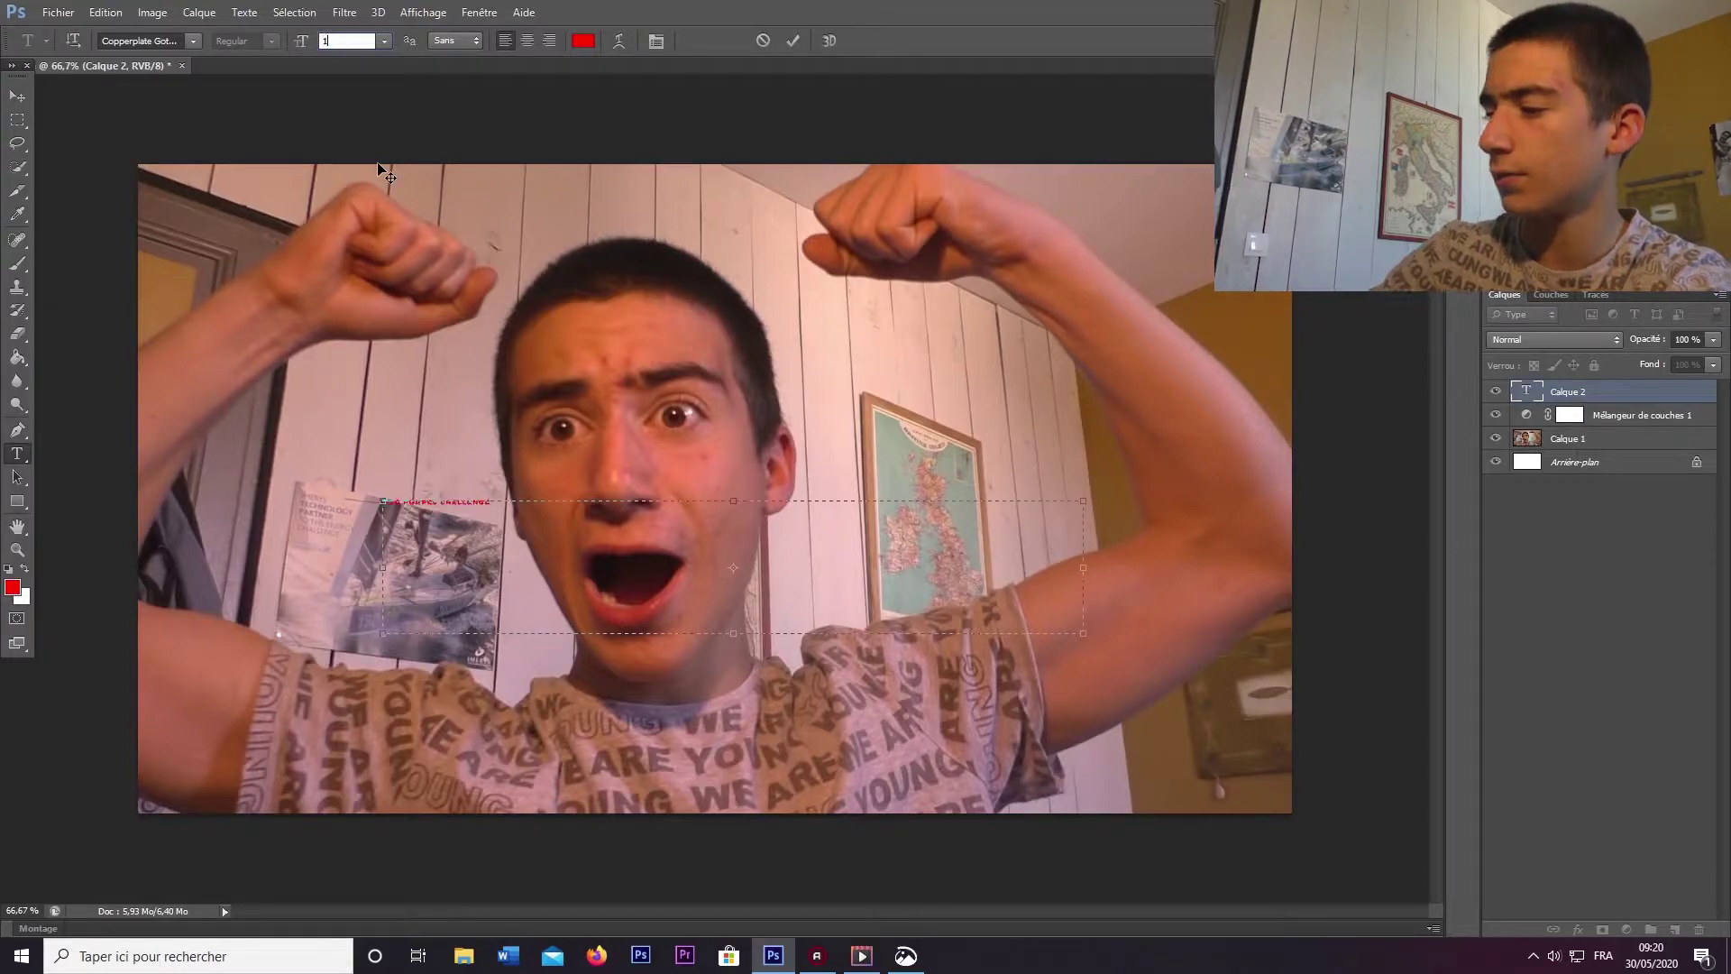
pyautogui.write('50')
pyautogui.press('Return')
# Step: Set the title font to Chinyen, widen the box to show POMPES, and move it lower-left
pyautogui.click(193, 40)
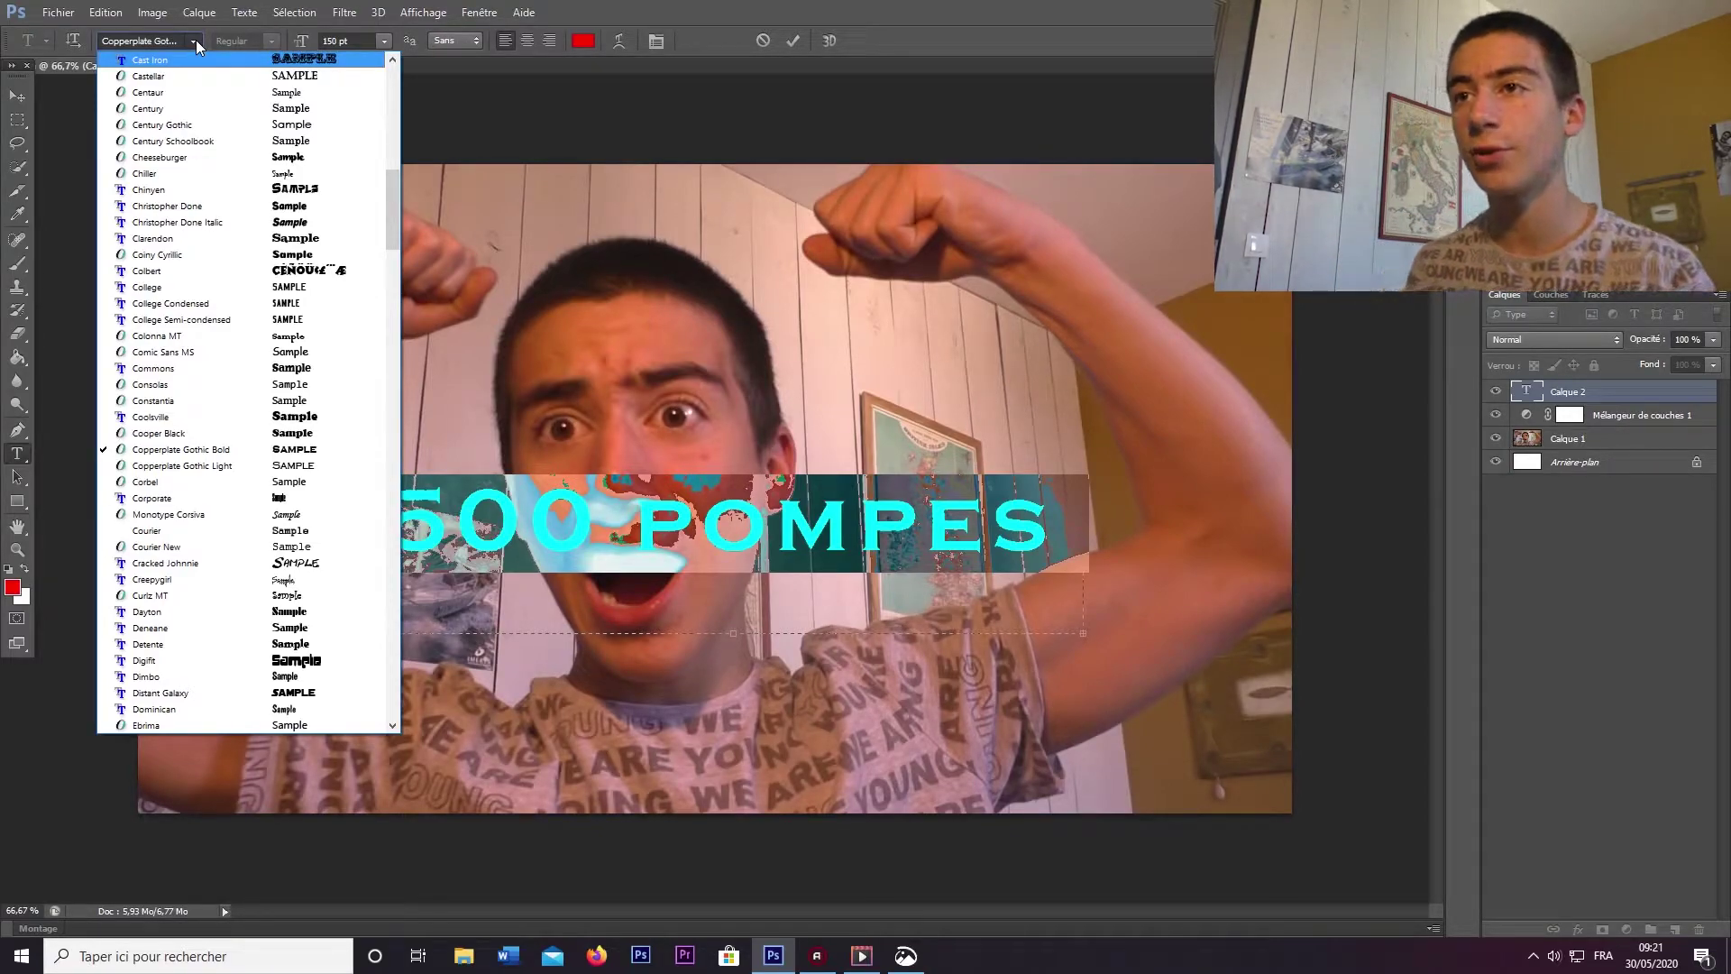
pyautogui.scroll(5, 379, 445)
pyautogui.click(379, 445)
pyautogui.click(783, 581)
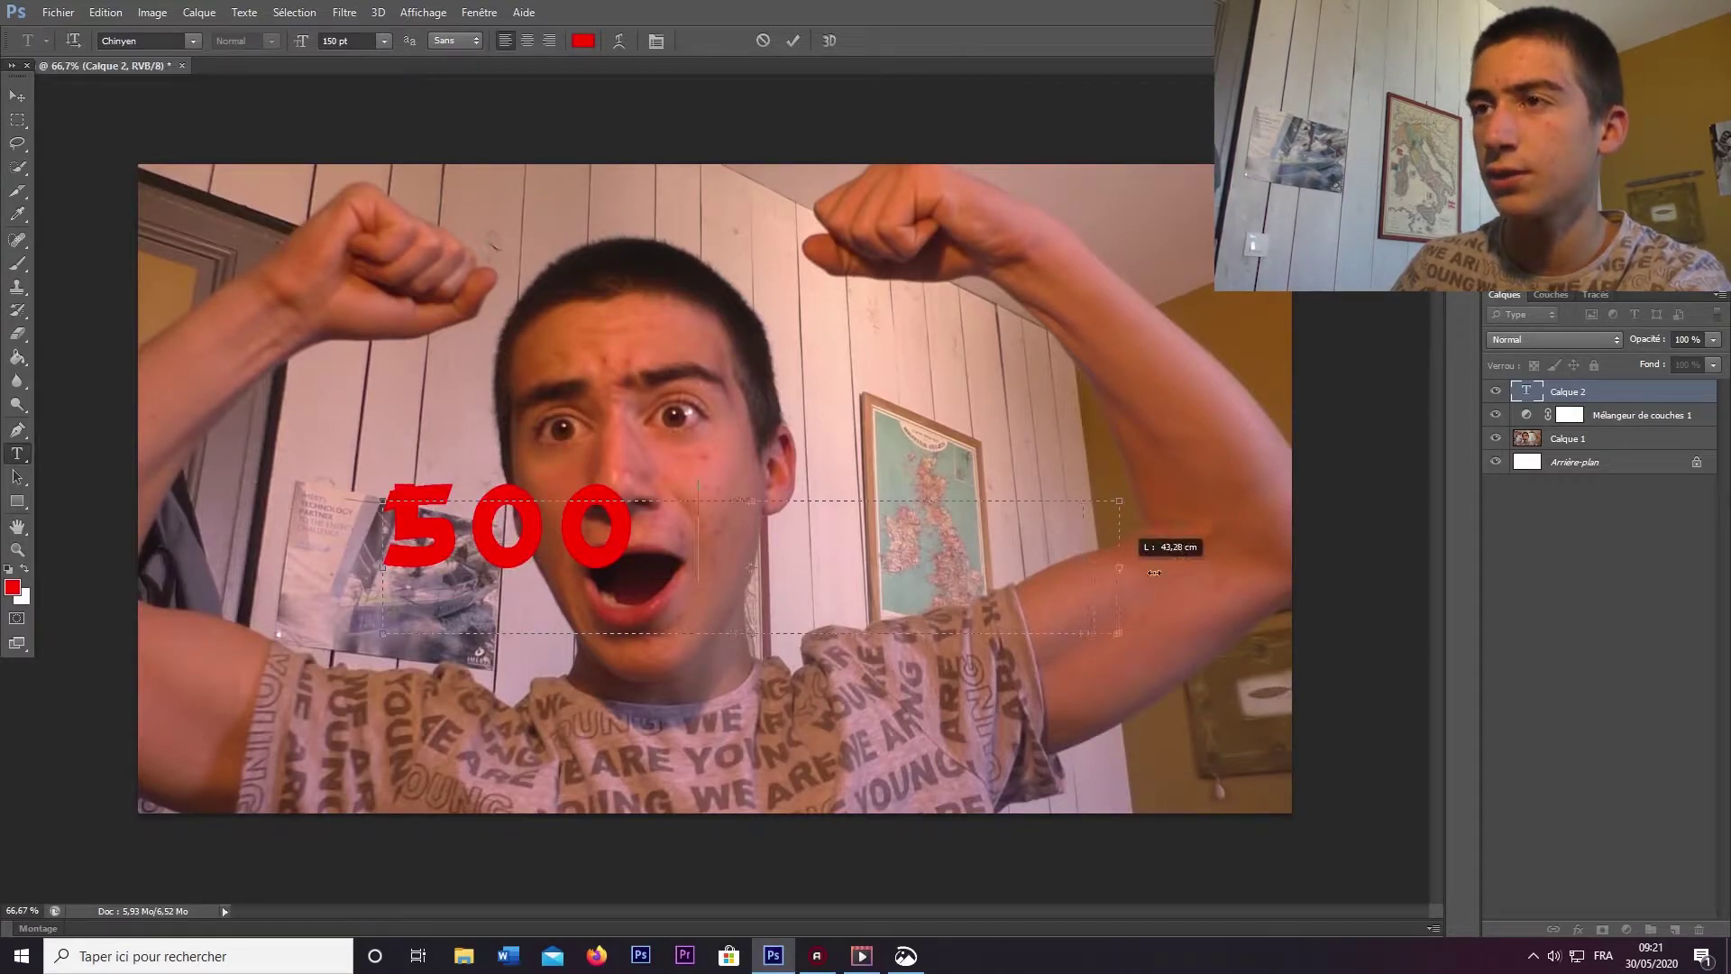
pyautogui.moveTo(1154, 572); pyautogui.dragTo(1281, 578)
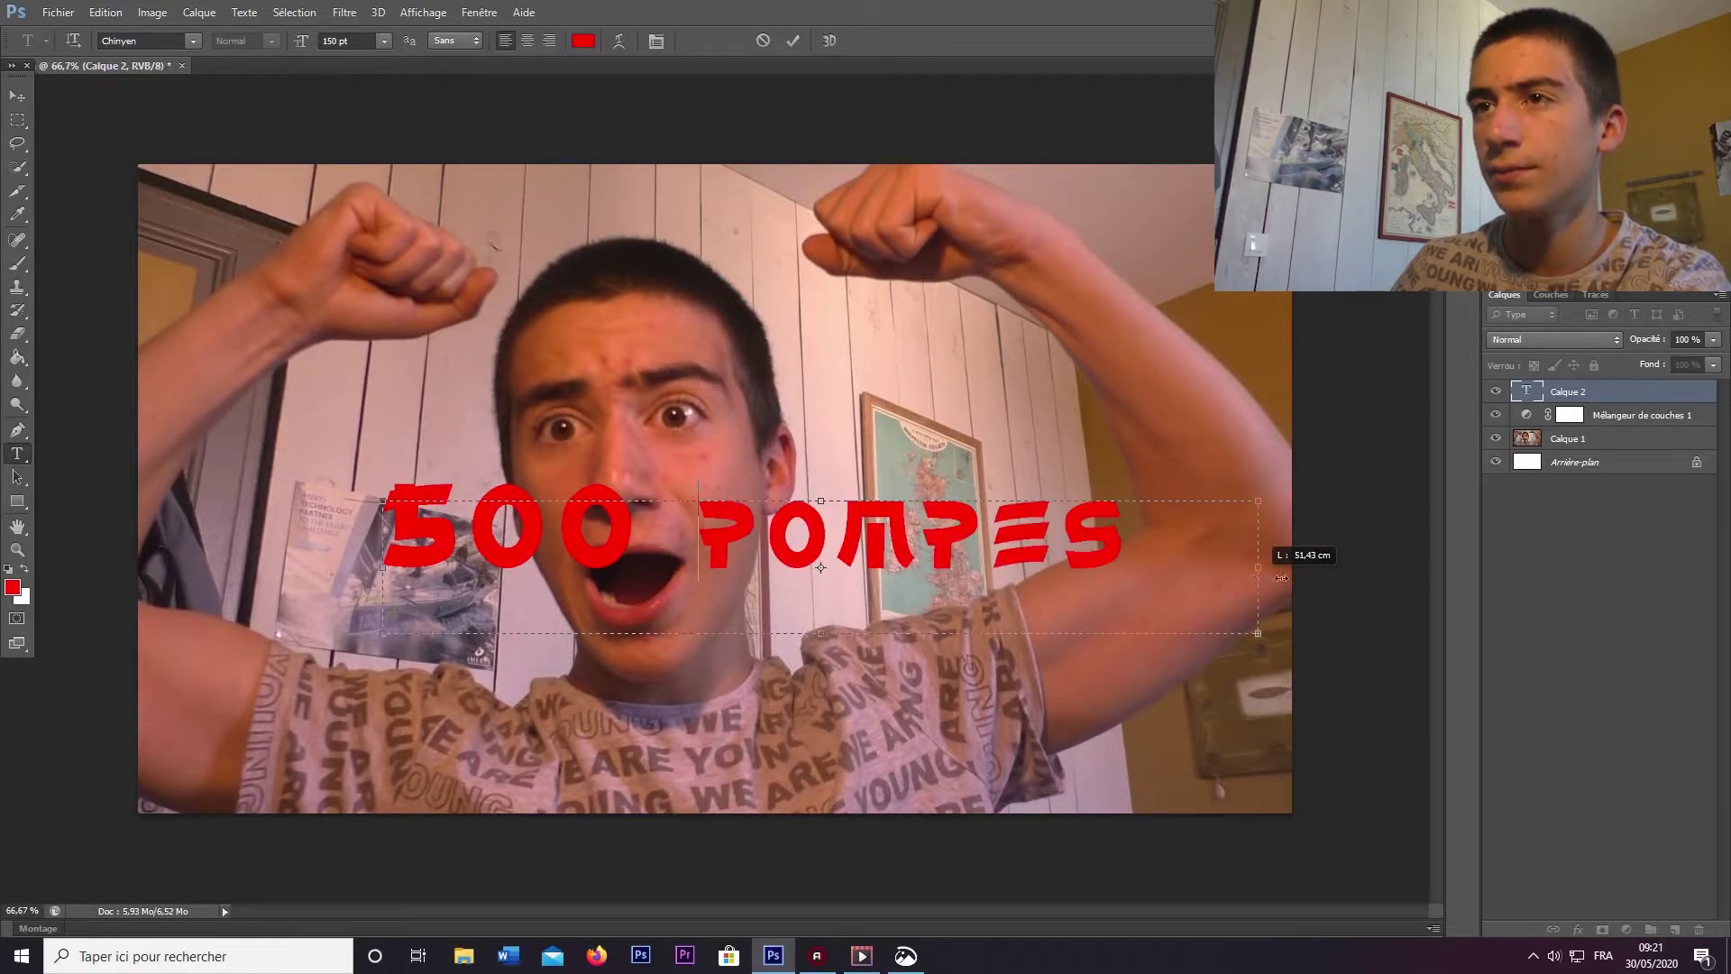
pyautogui.click(795, 43)
pyautogui.press('v')
pyautogui.moveTo(726, 561)
pyautogui.mouseDown()
pyautogui.moveTo(674, 732)
pyautogui.moveTo(659, 712)
pyautogui.mouseUp()
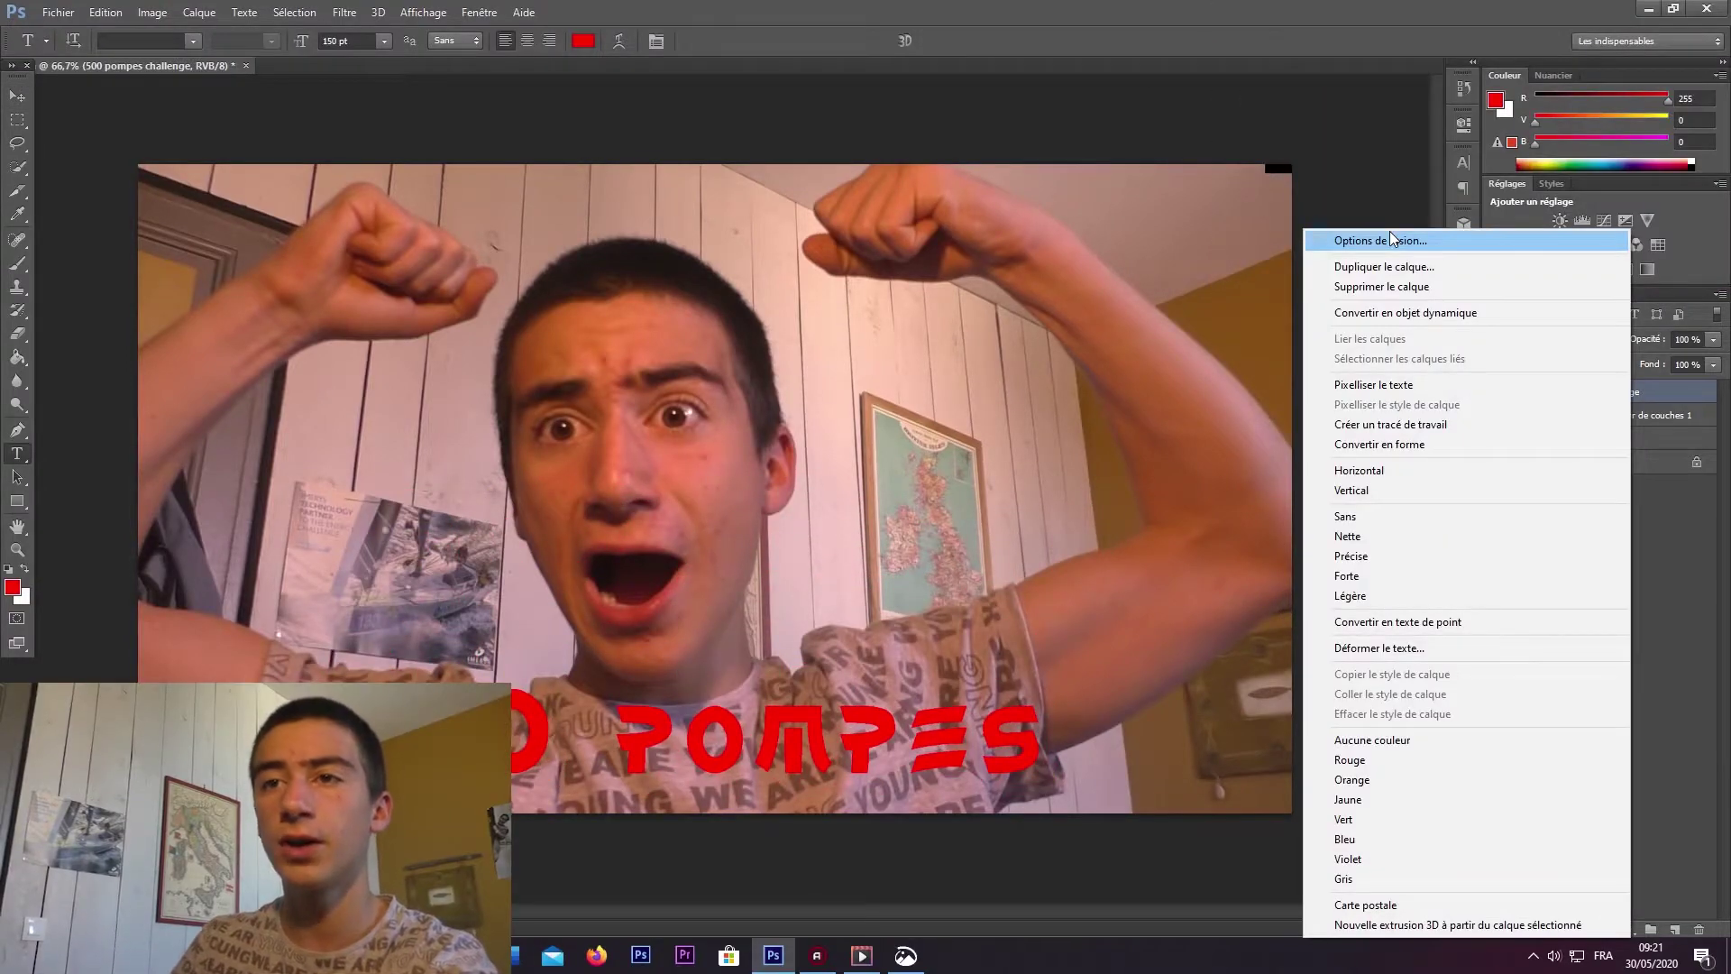
# Step: Give the 500 pompes challenge layer a red outer glow and move the title to the top
pyautogui.click(1277, 305)
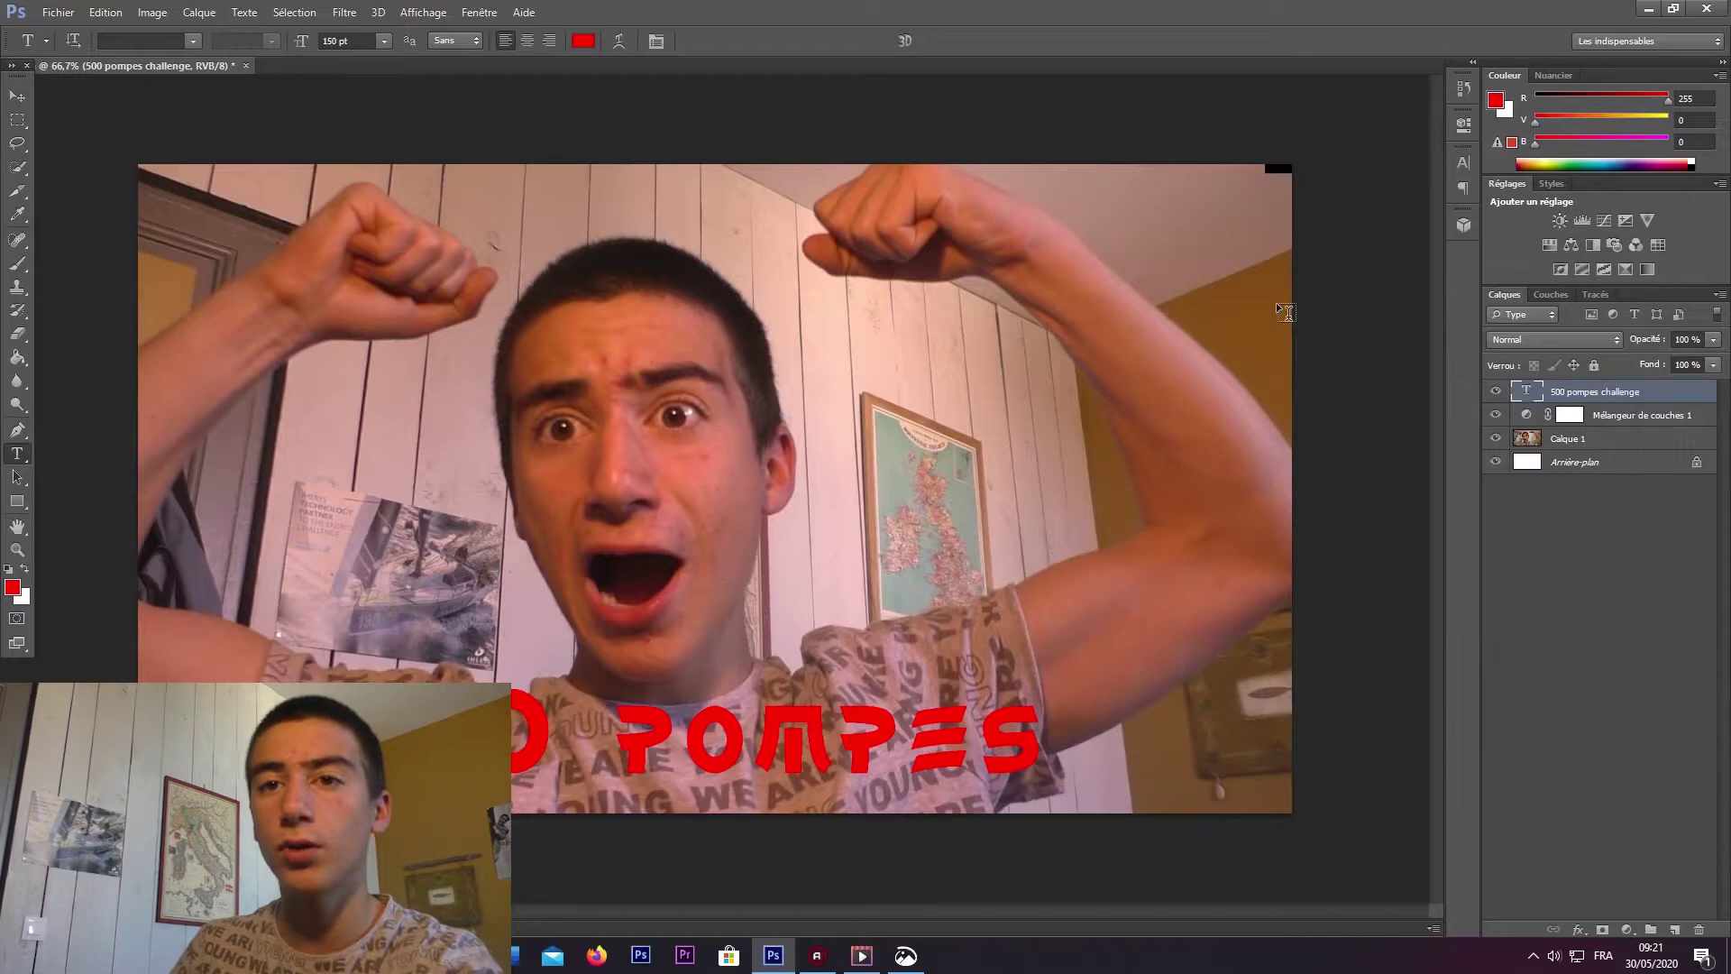
pyautogui.rightClick(1669, 393)
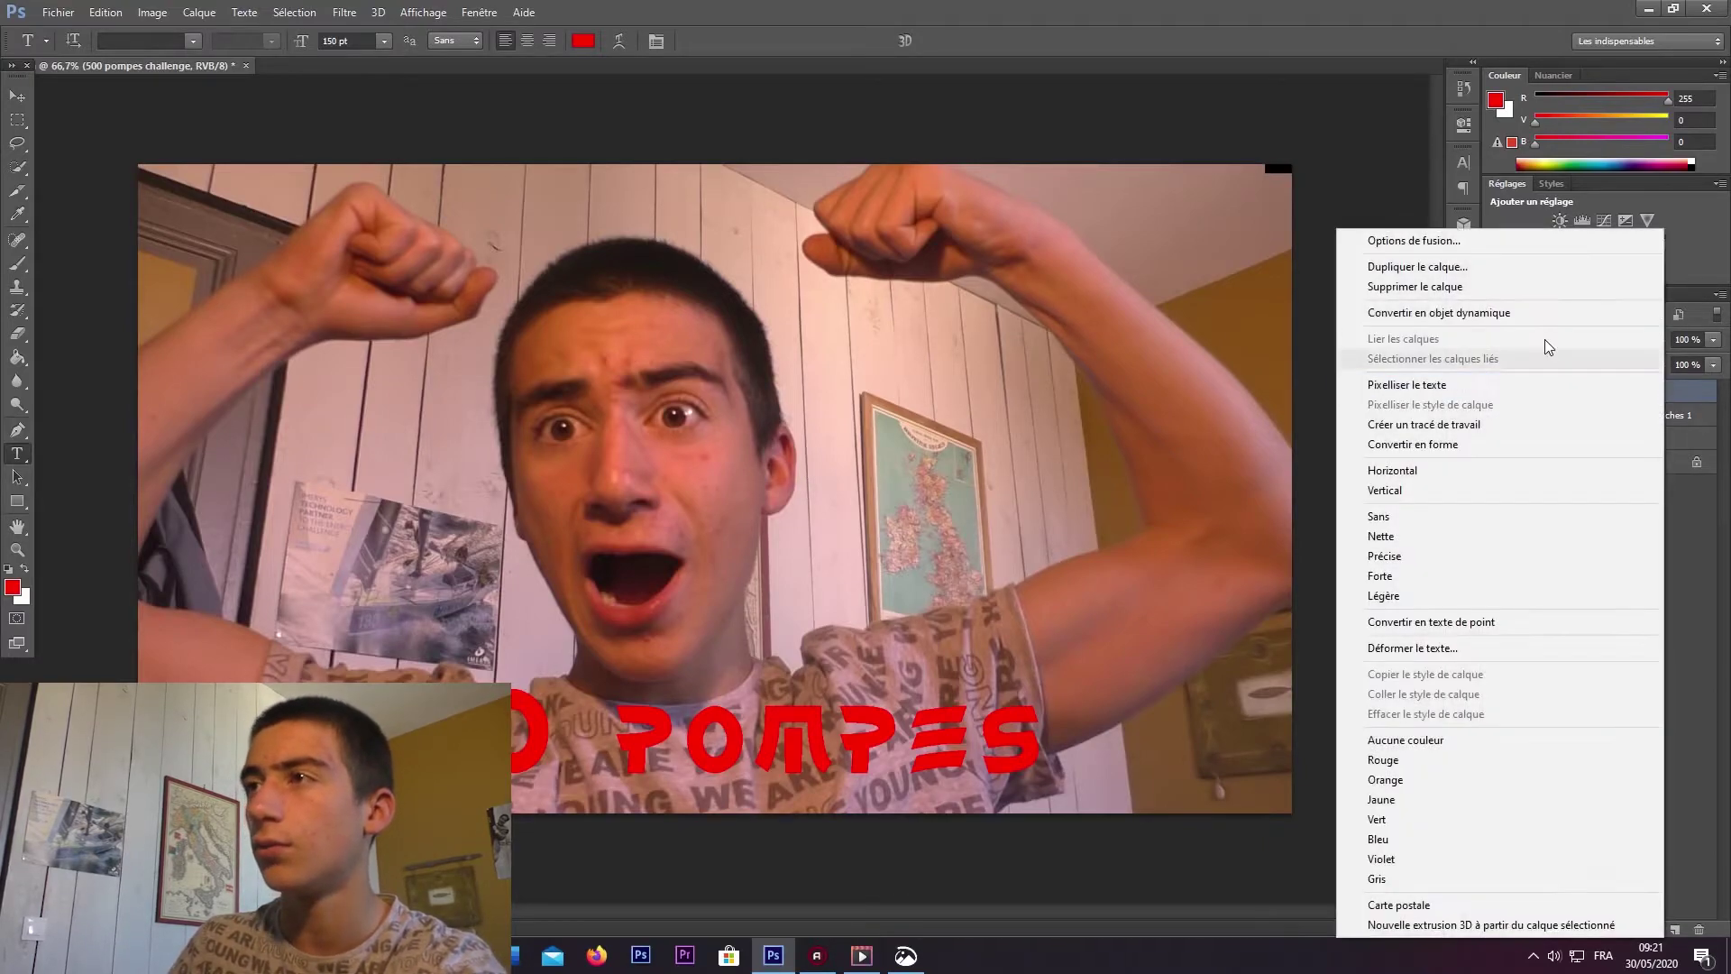
pyautogui.click(1504, 242)
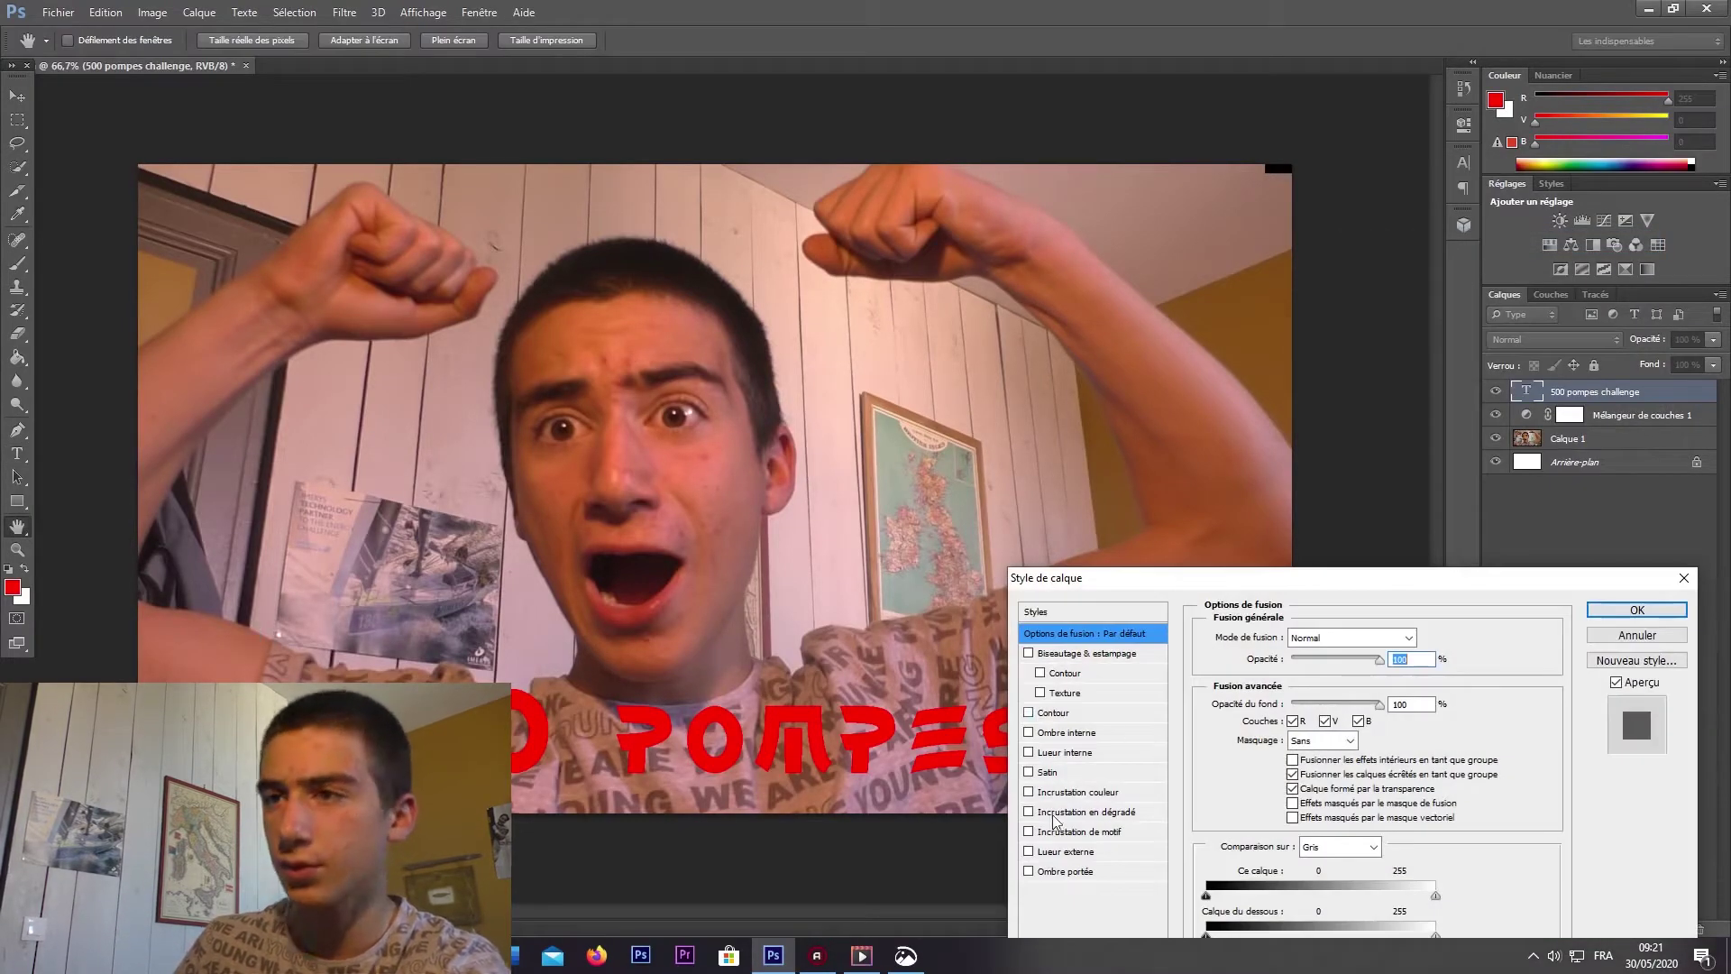
pyautogui.click(1086, 853)
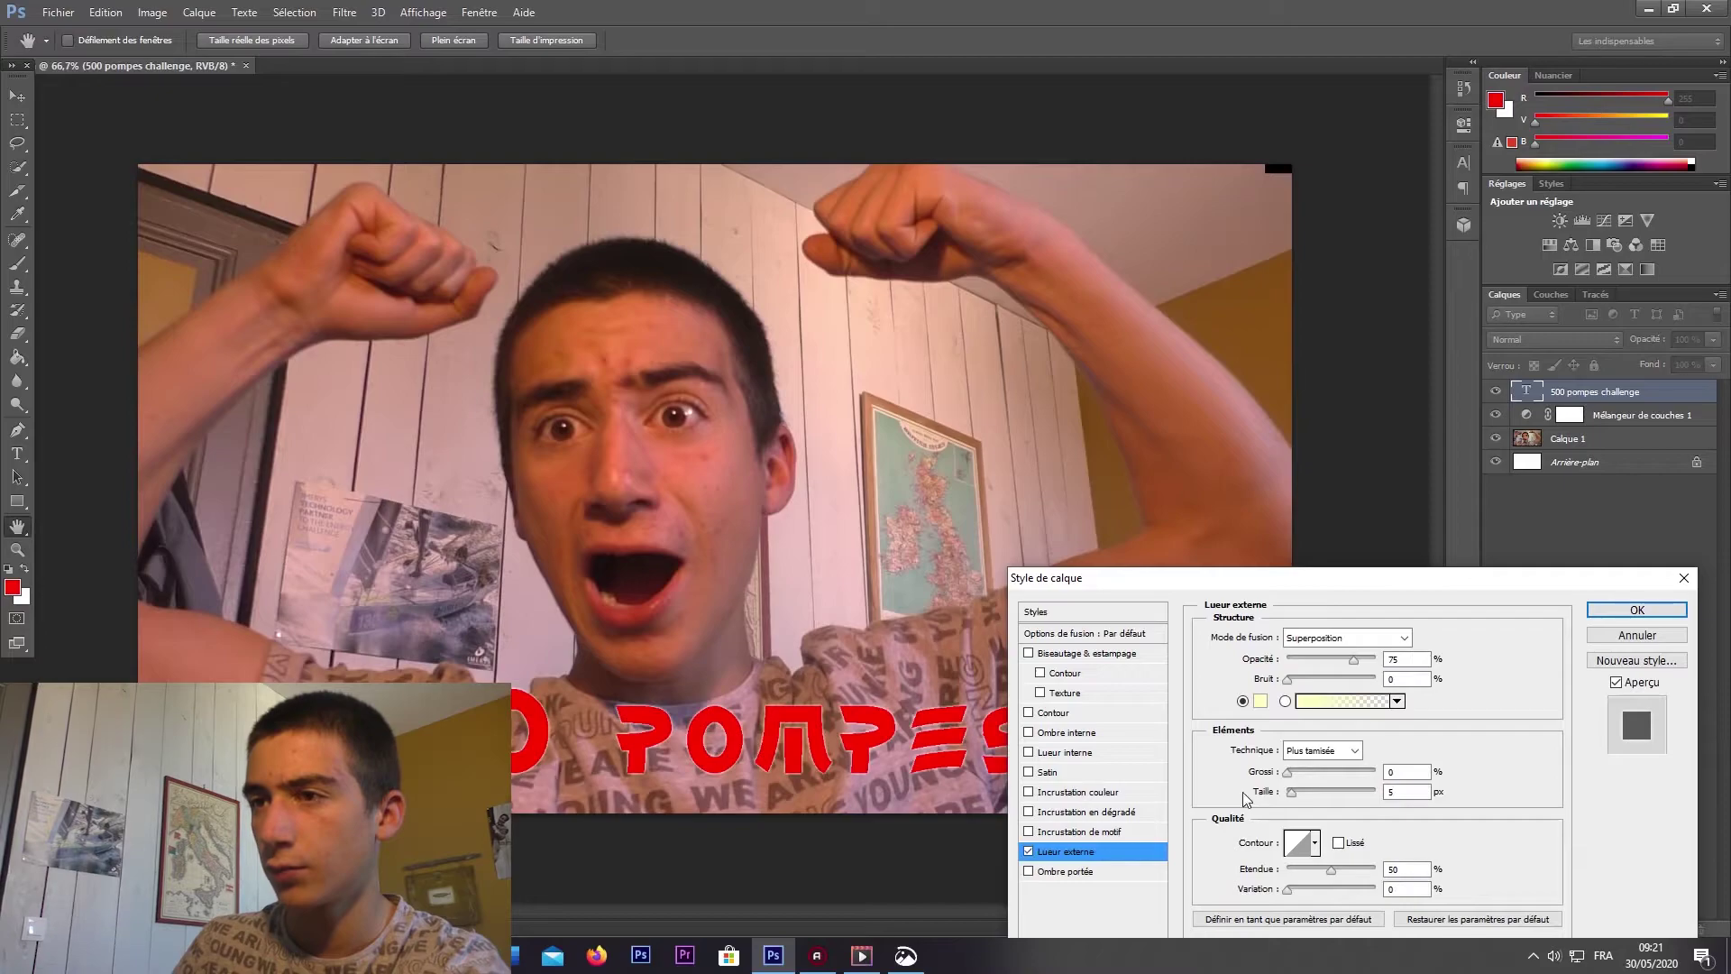
pyautogui.click(1260, 702)
pyautogui.click(932, 712)
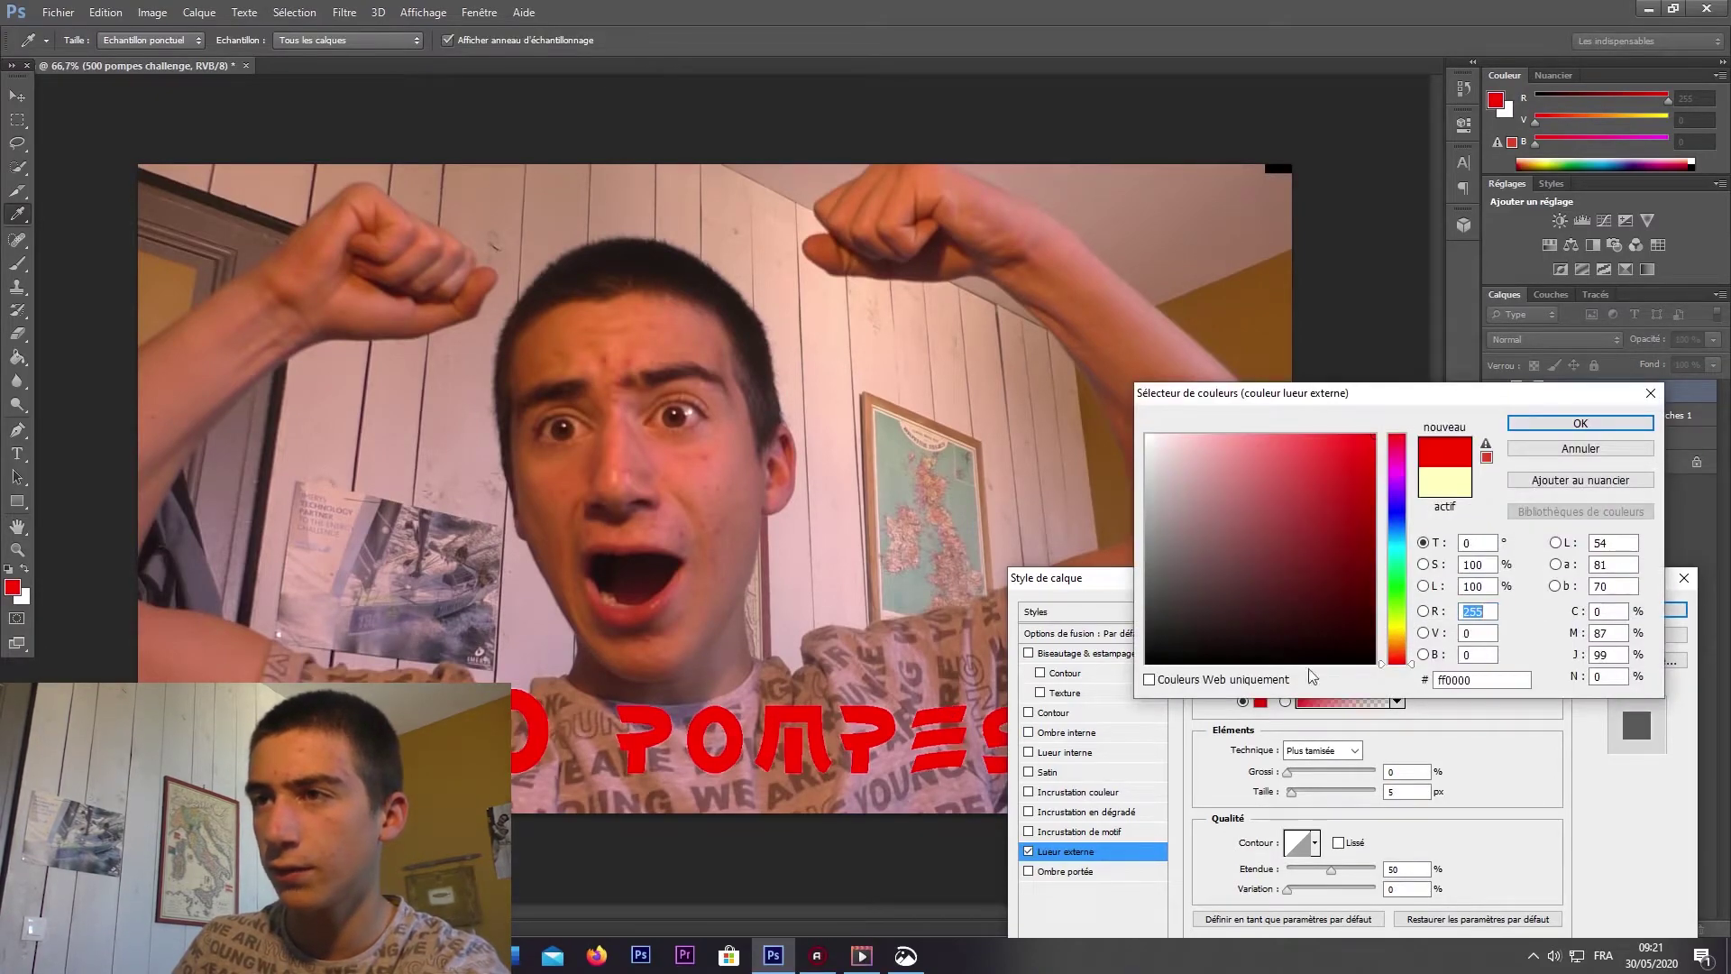
pyautogui.click(1524, 422)
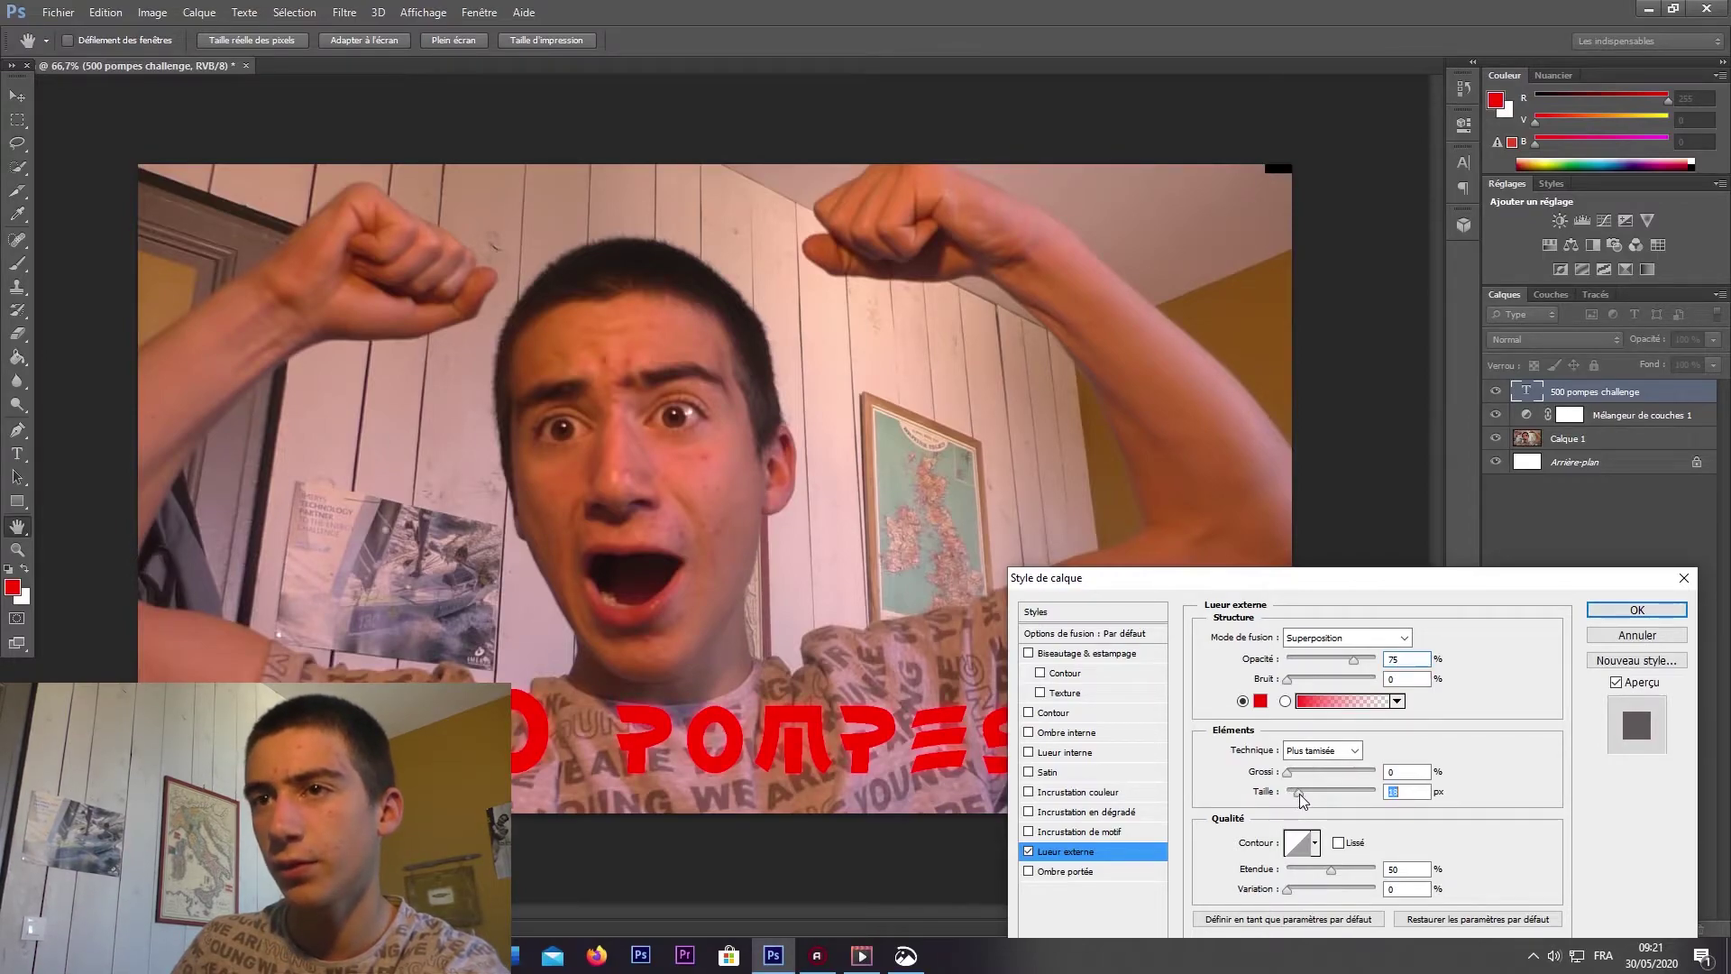
pyautogui.click(1620, 612)
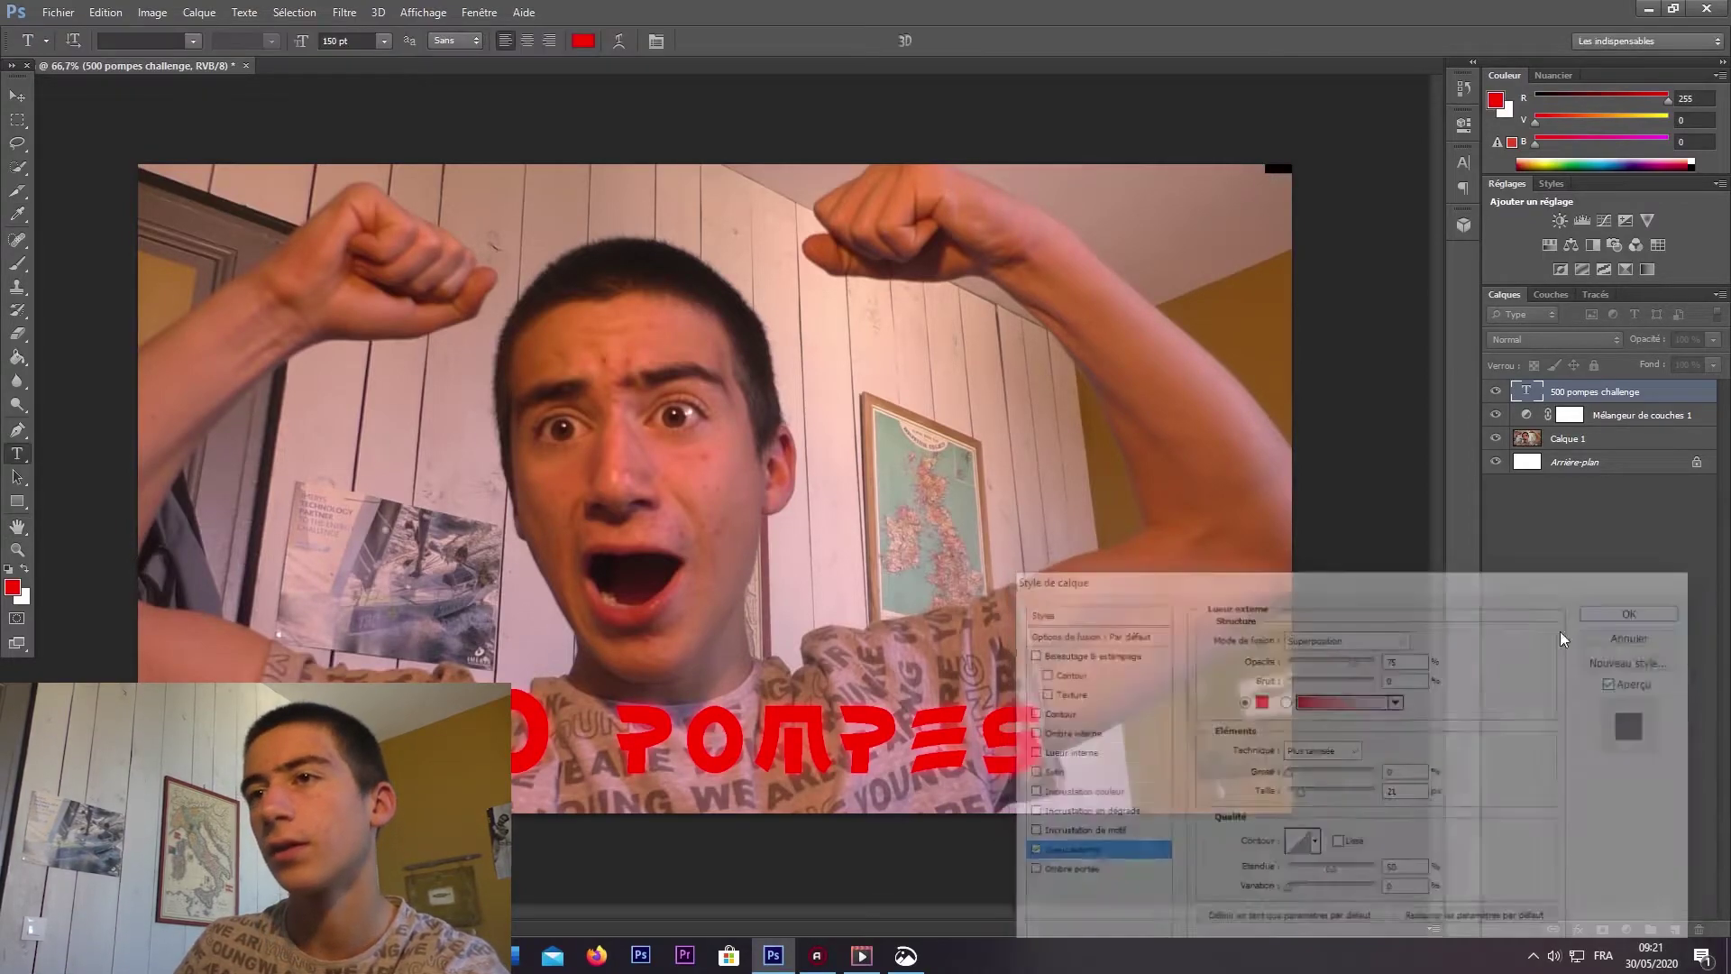
pyautogui.moveTo(866, 722); pyautogui.dragTo(811, 238)
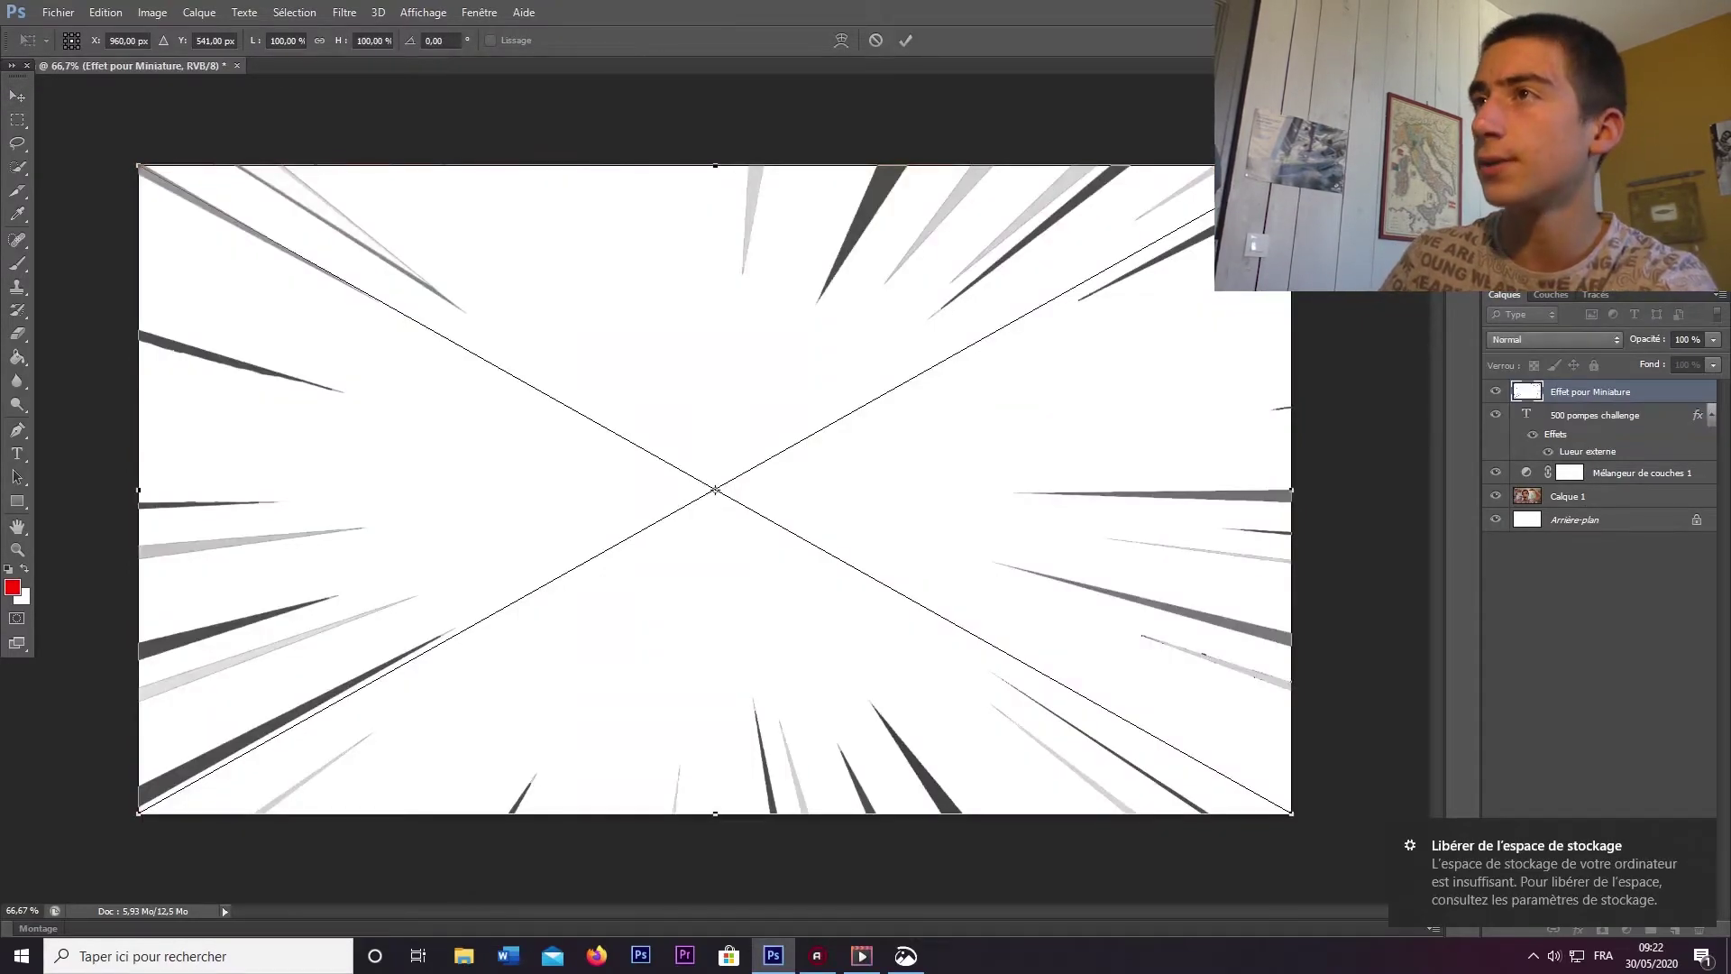
# Step: Commit the speed-line burst, rasterize it, and Magic Erase its white background
pyautogui.press('Return')
pyautogui.rightClick(17, 334)
pyautogui.click(99, 356)
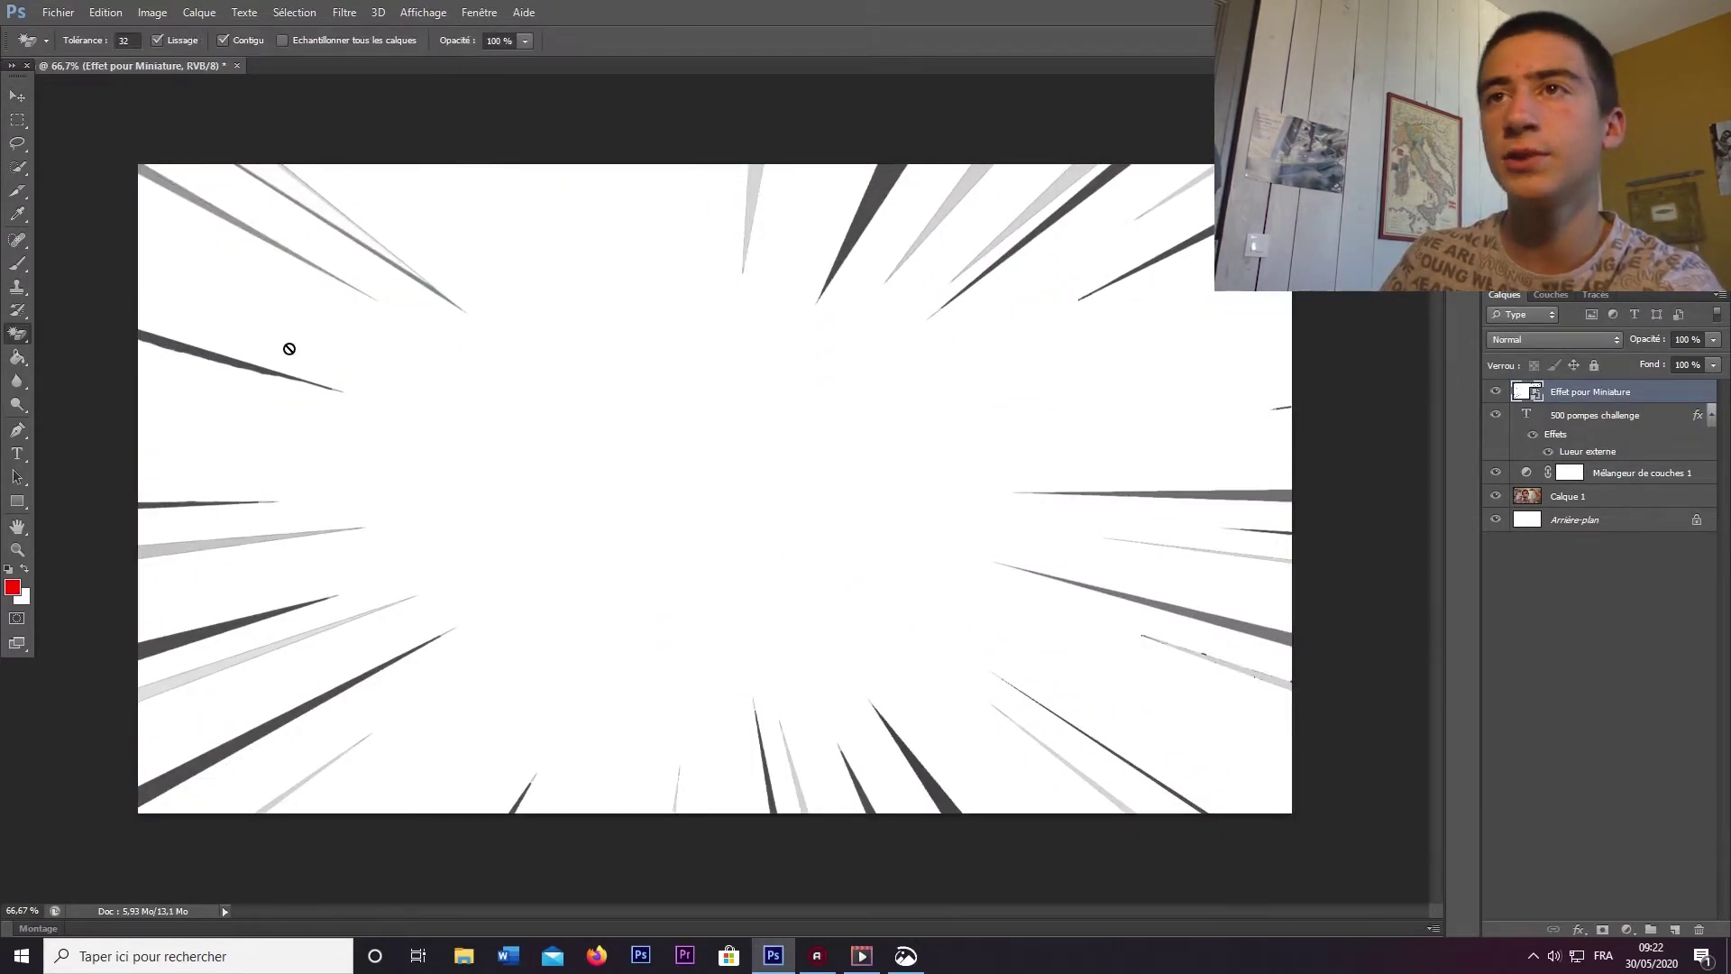
pyautogui.click(286, 352)
pyautogui.click(795, 366)
pyautogui.click(861, 394)
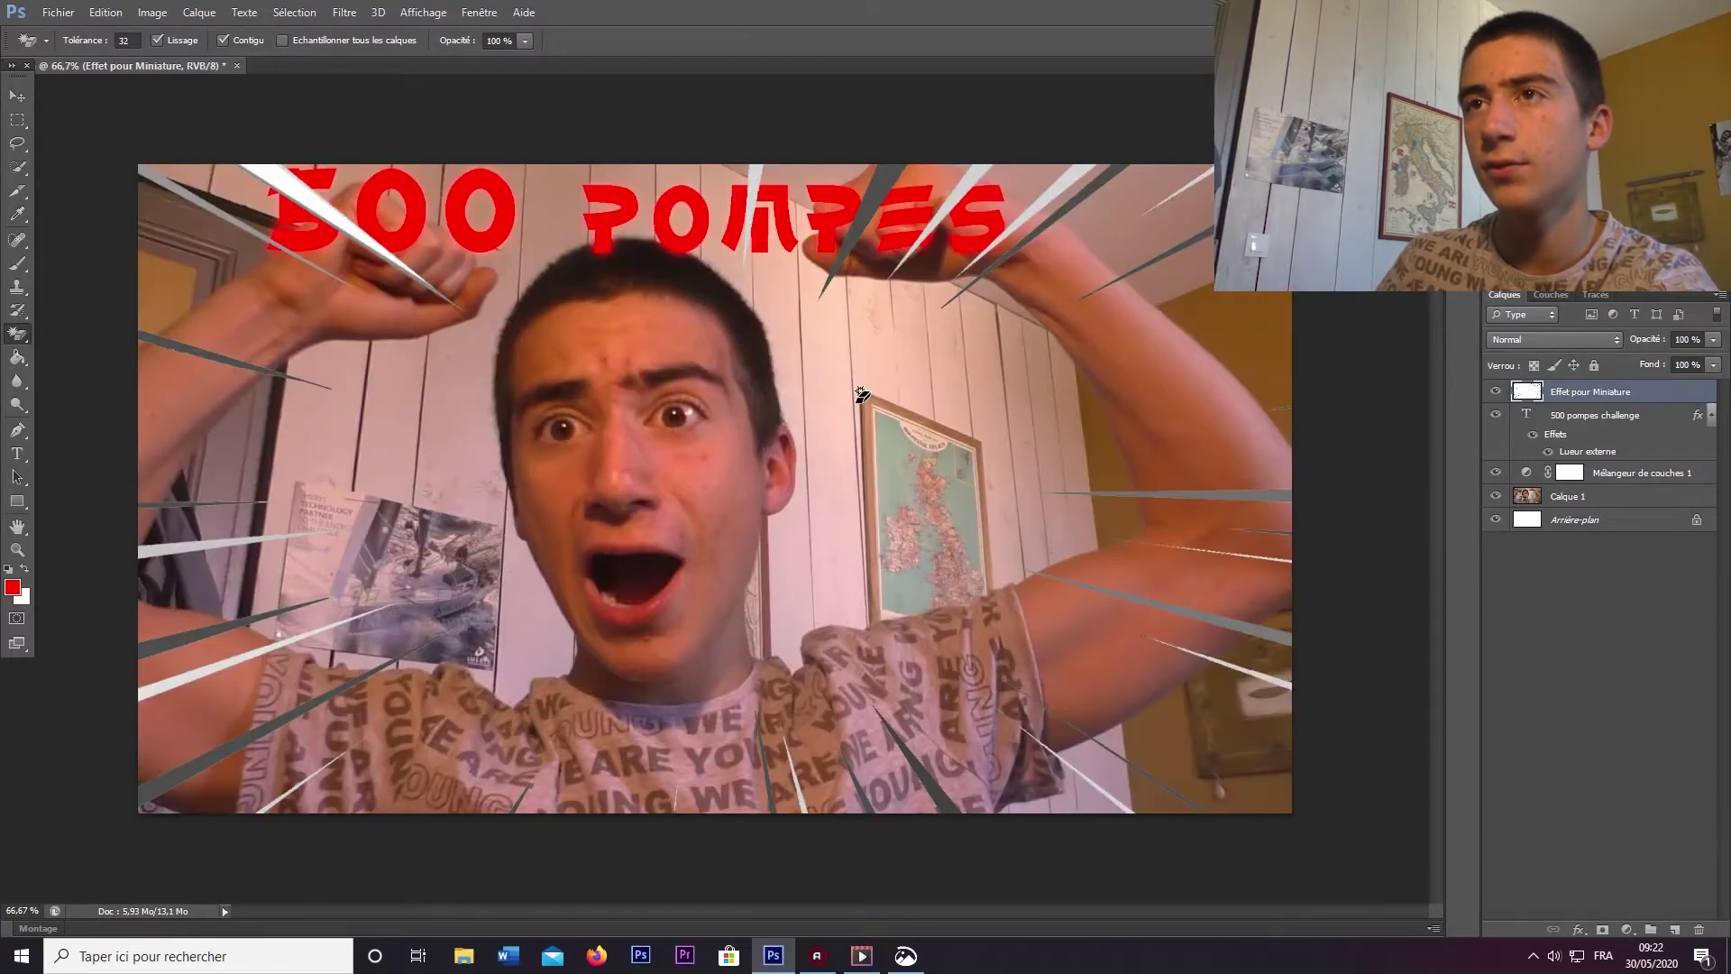
# Step: Add an enlarged white inner glow to the speed-line layer
pyautogui.rightClick(1590, 402)
pyautogui.click(1335, 287)
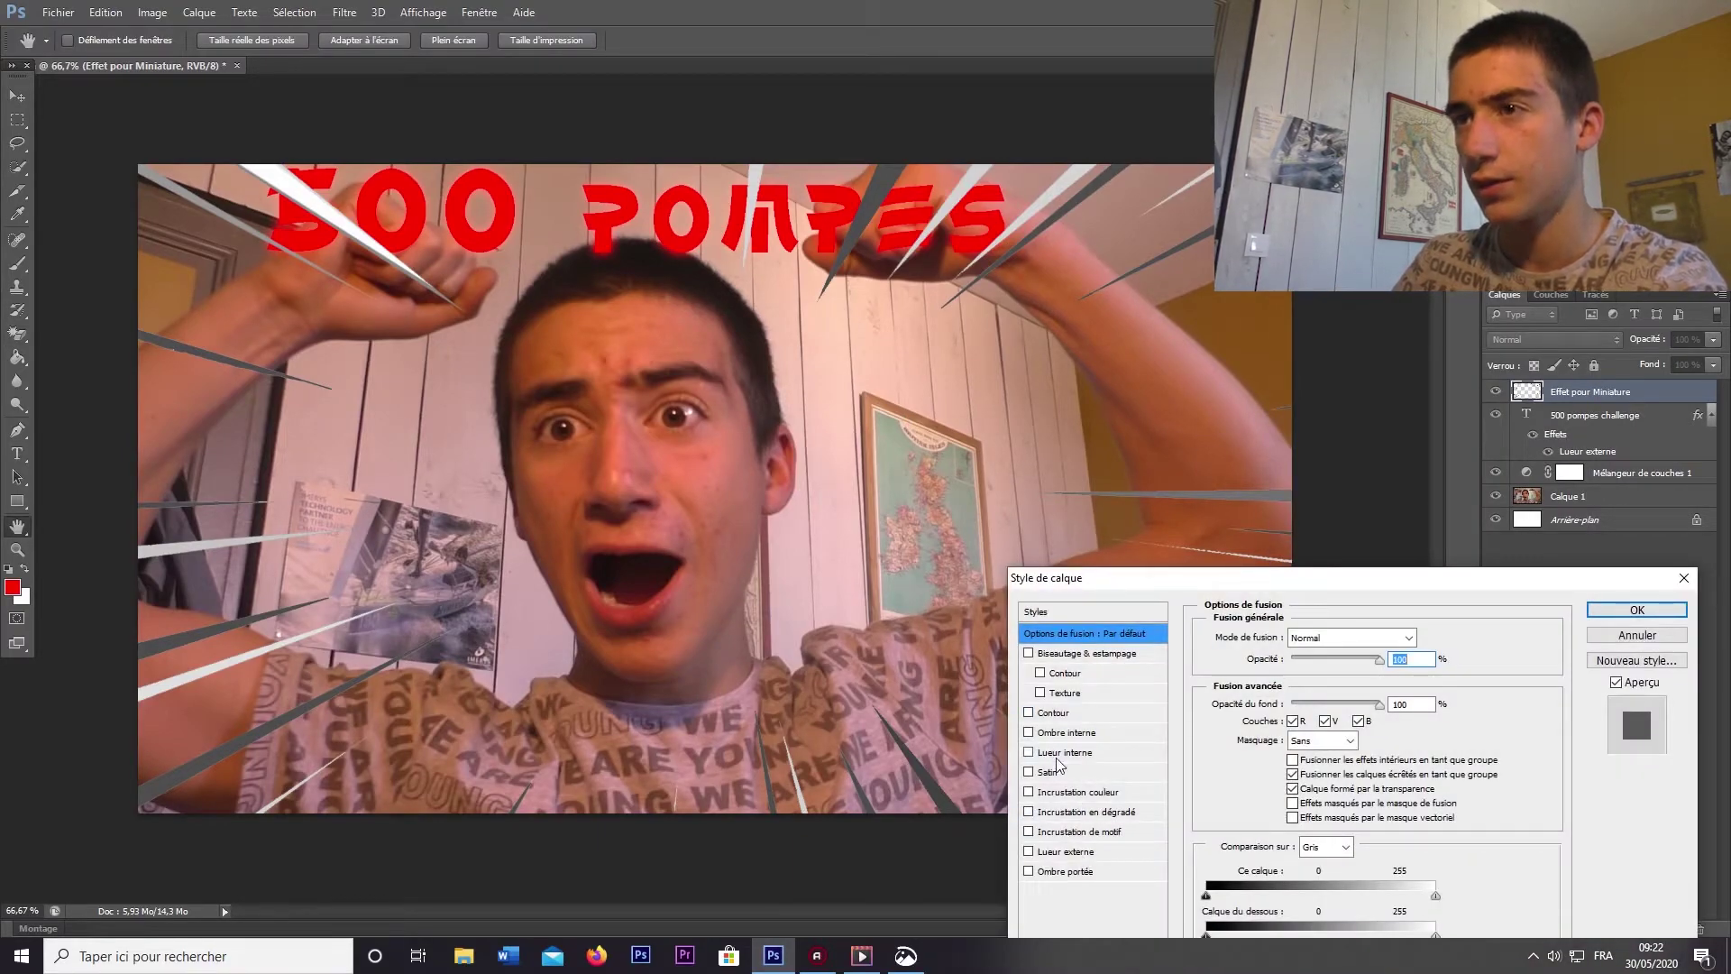
pyautogui.click(1057, 756)
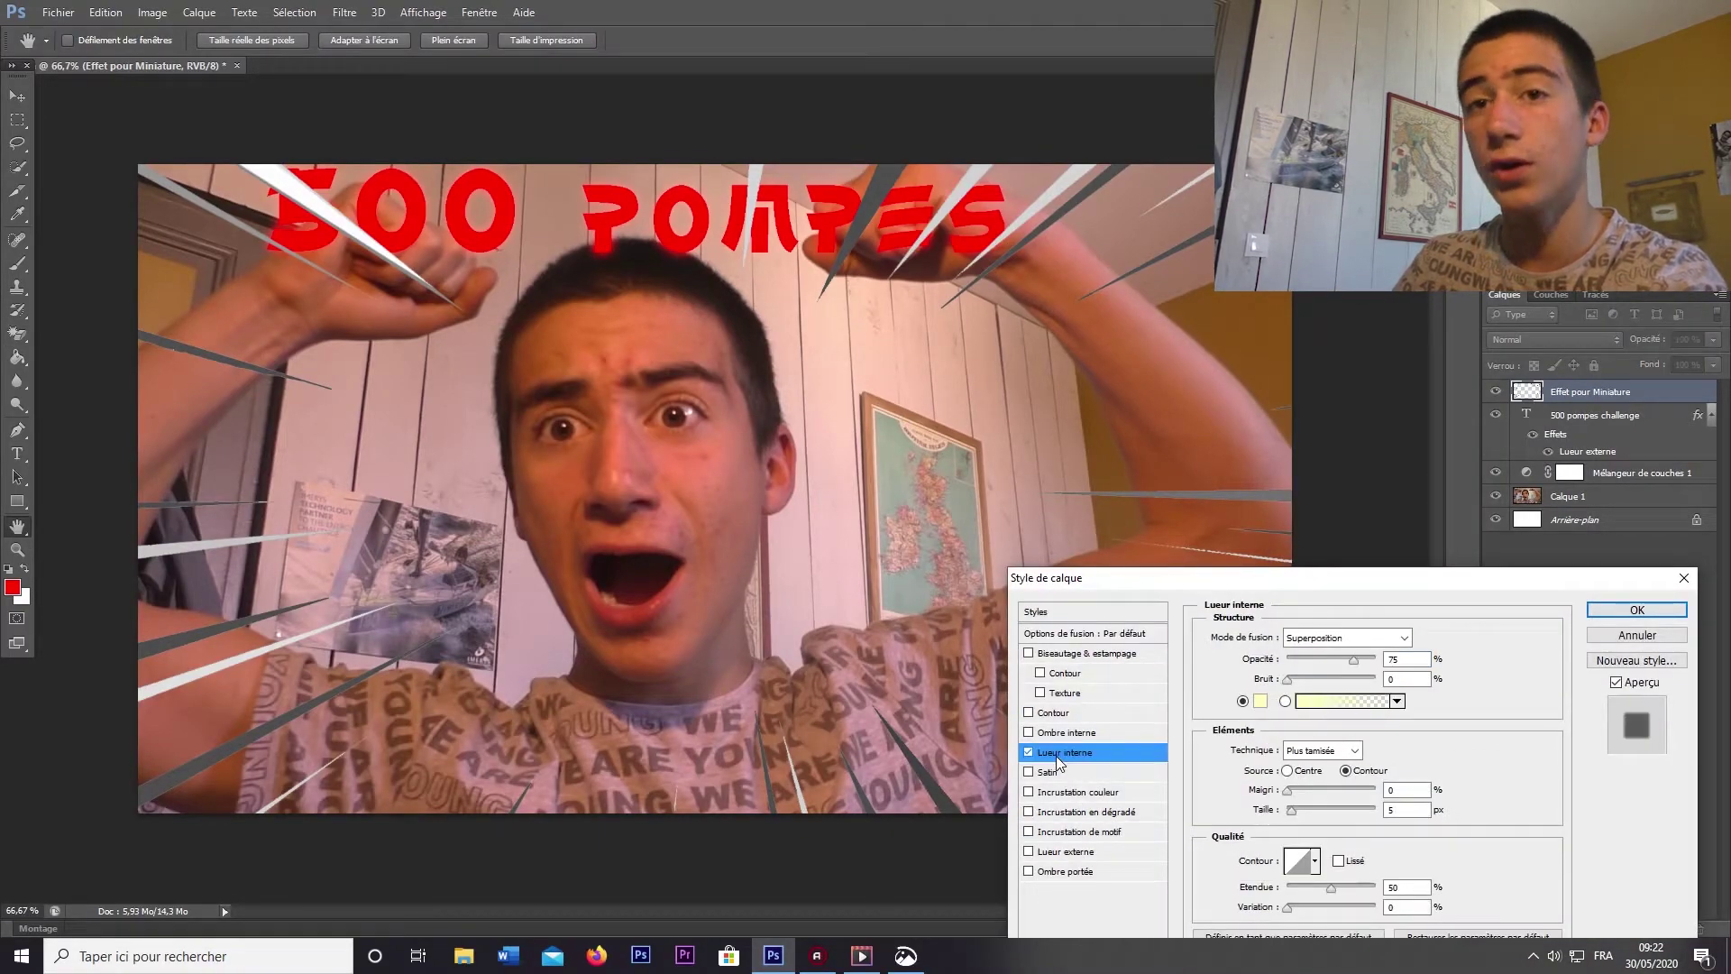
pyautogui.click(1261, 702)
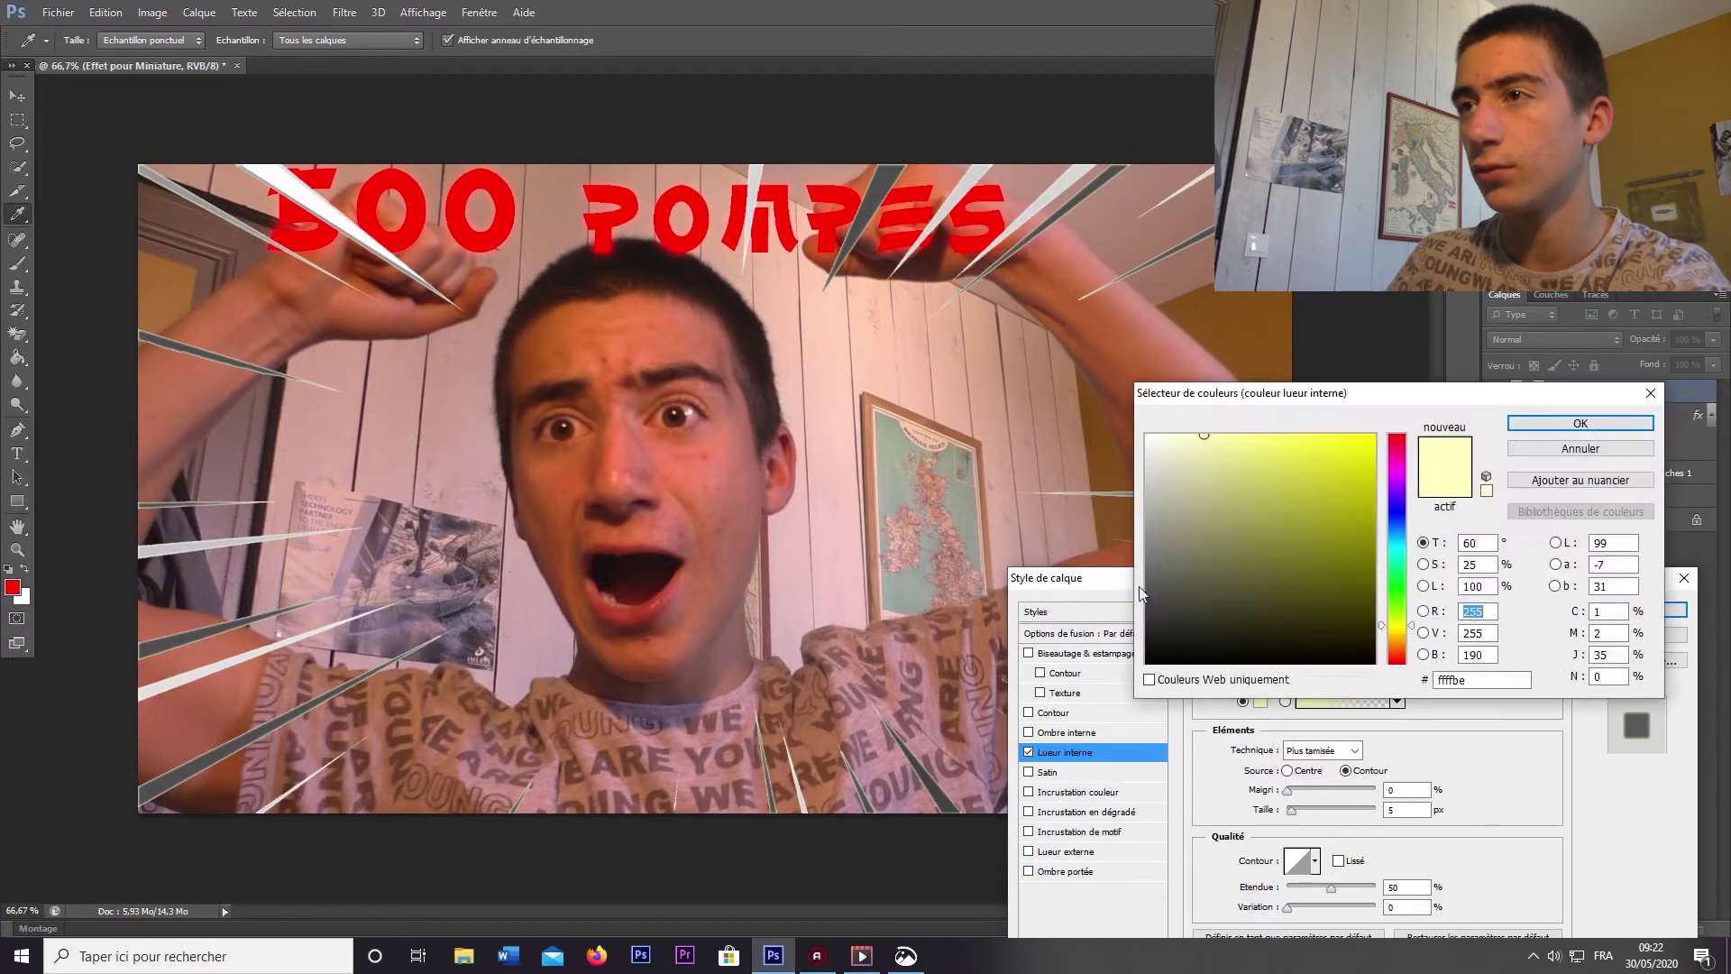
pyautogui.click(1651, 429)
pyautogui.moveTo(1290, 808); pyautogui.dragTo(1329, 810)
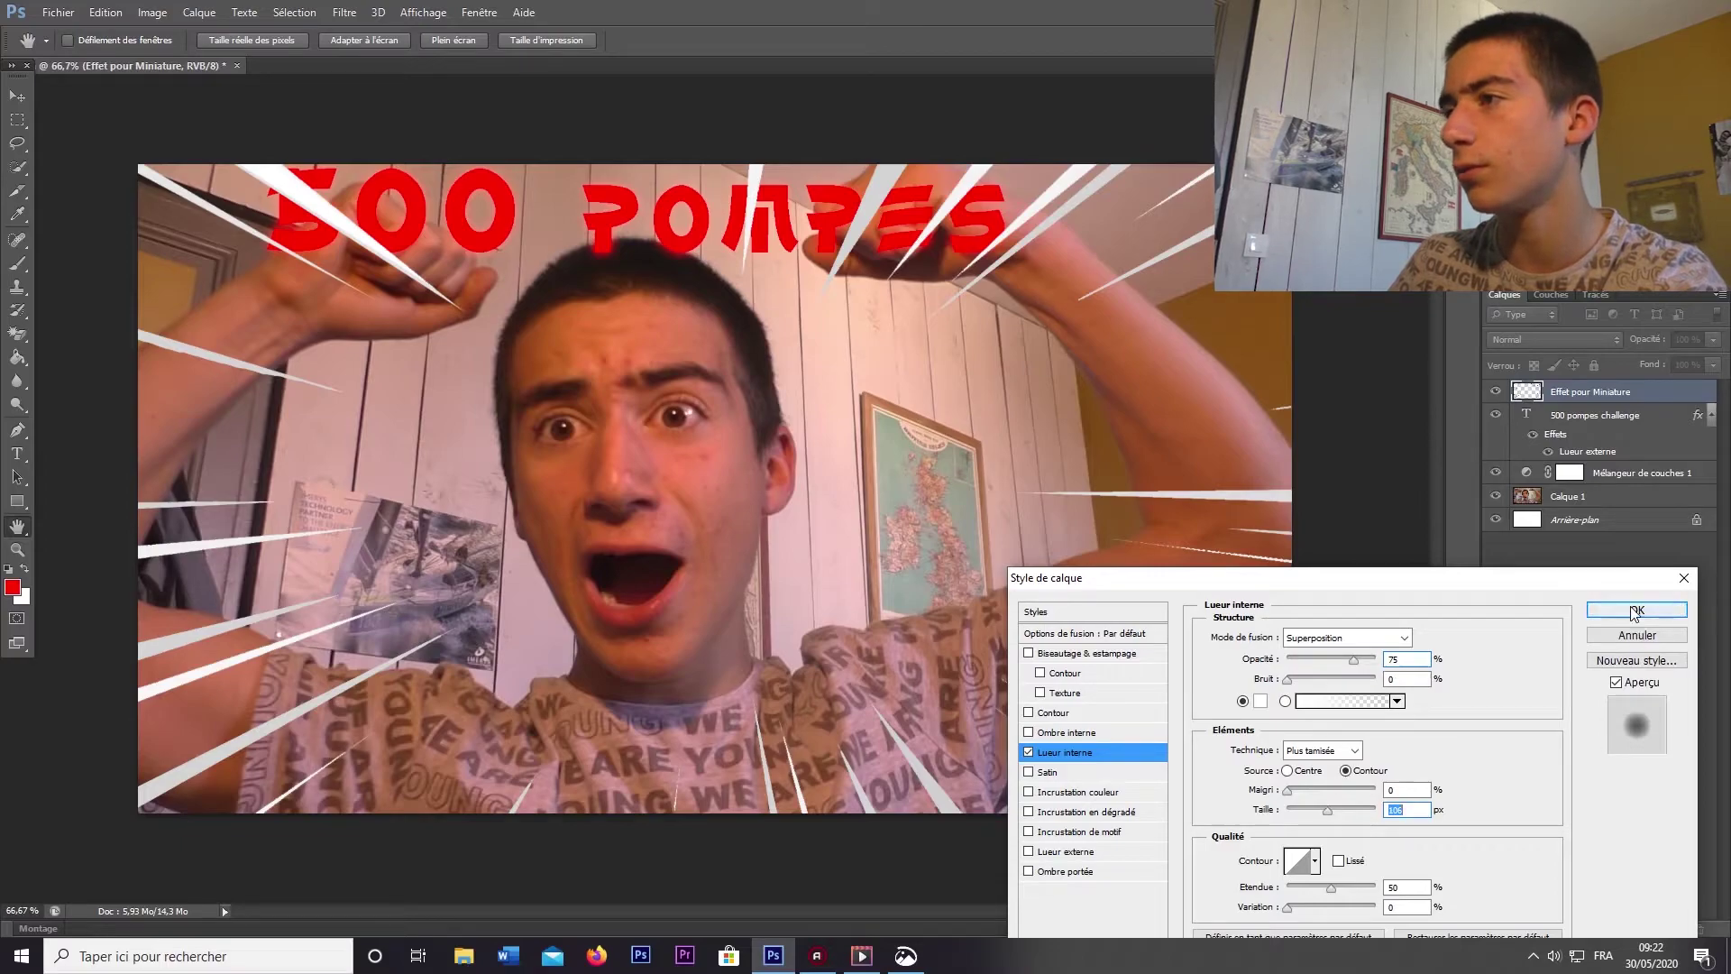
# Step: Add a white 13 px outer glow to the speed lines and apply both glows
pyautogui.click(1052, 854)
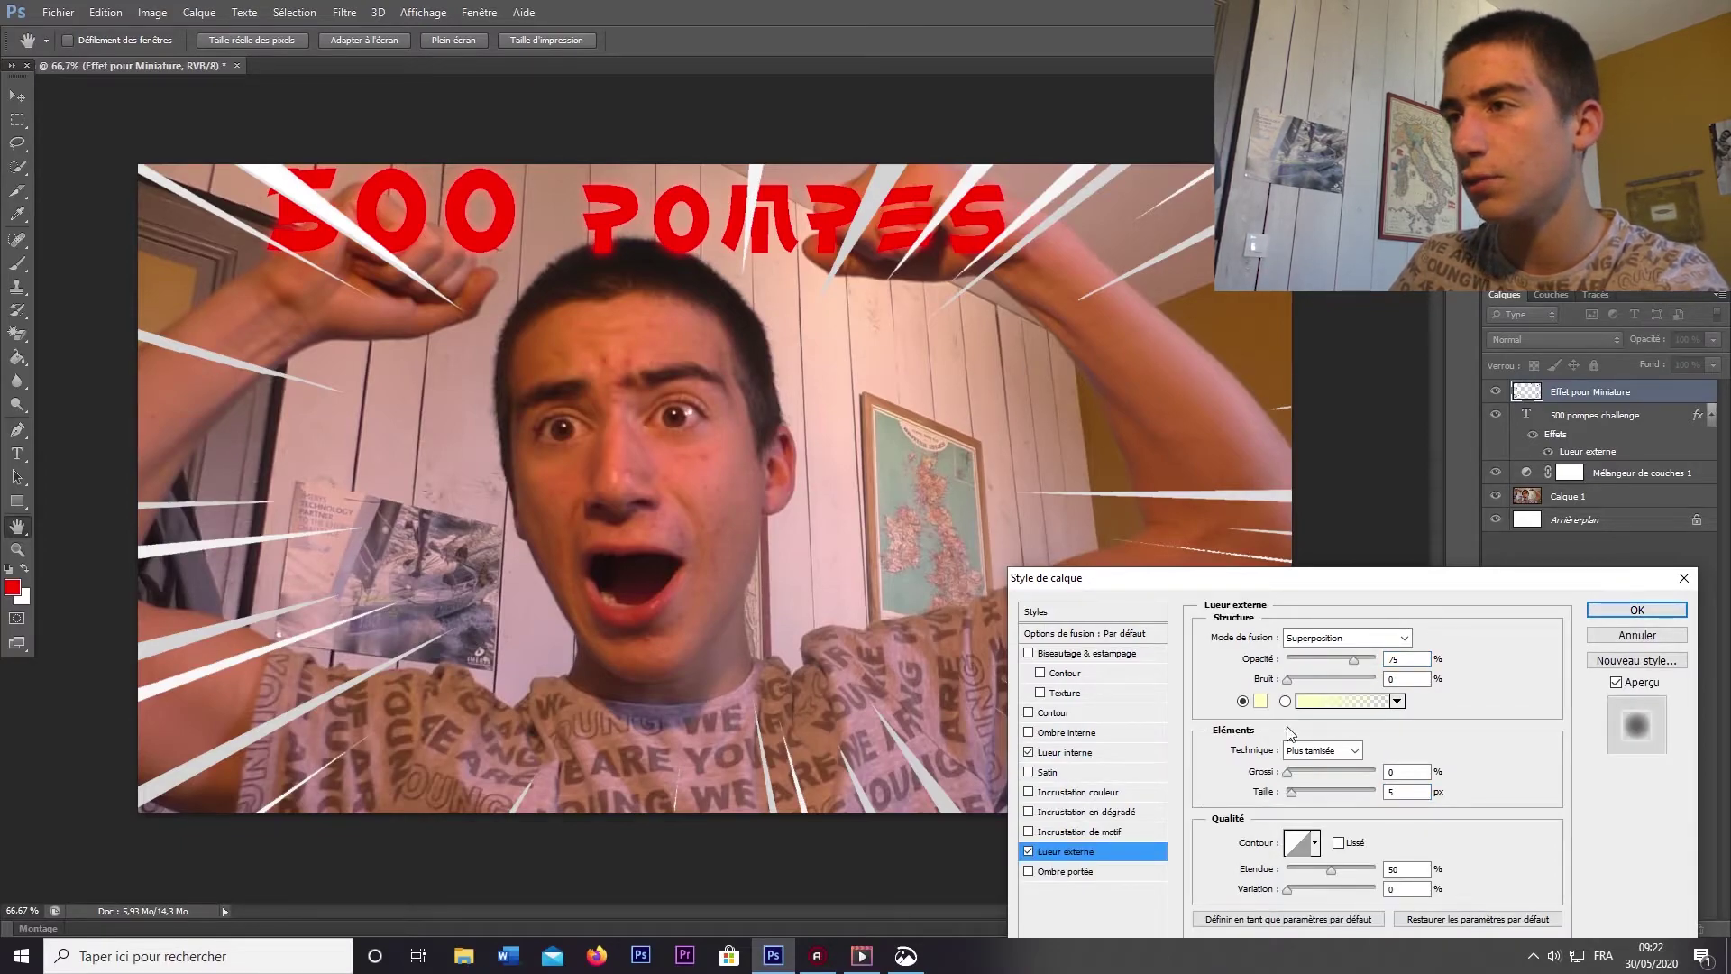
pyautogui.click(1260, 700)
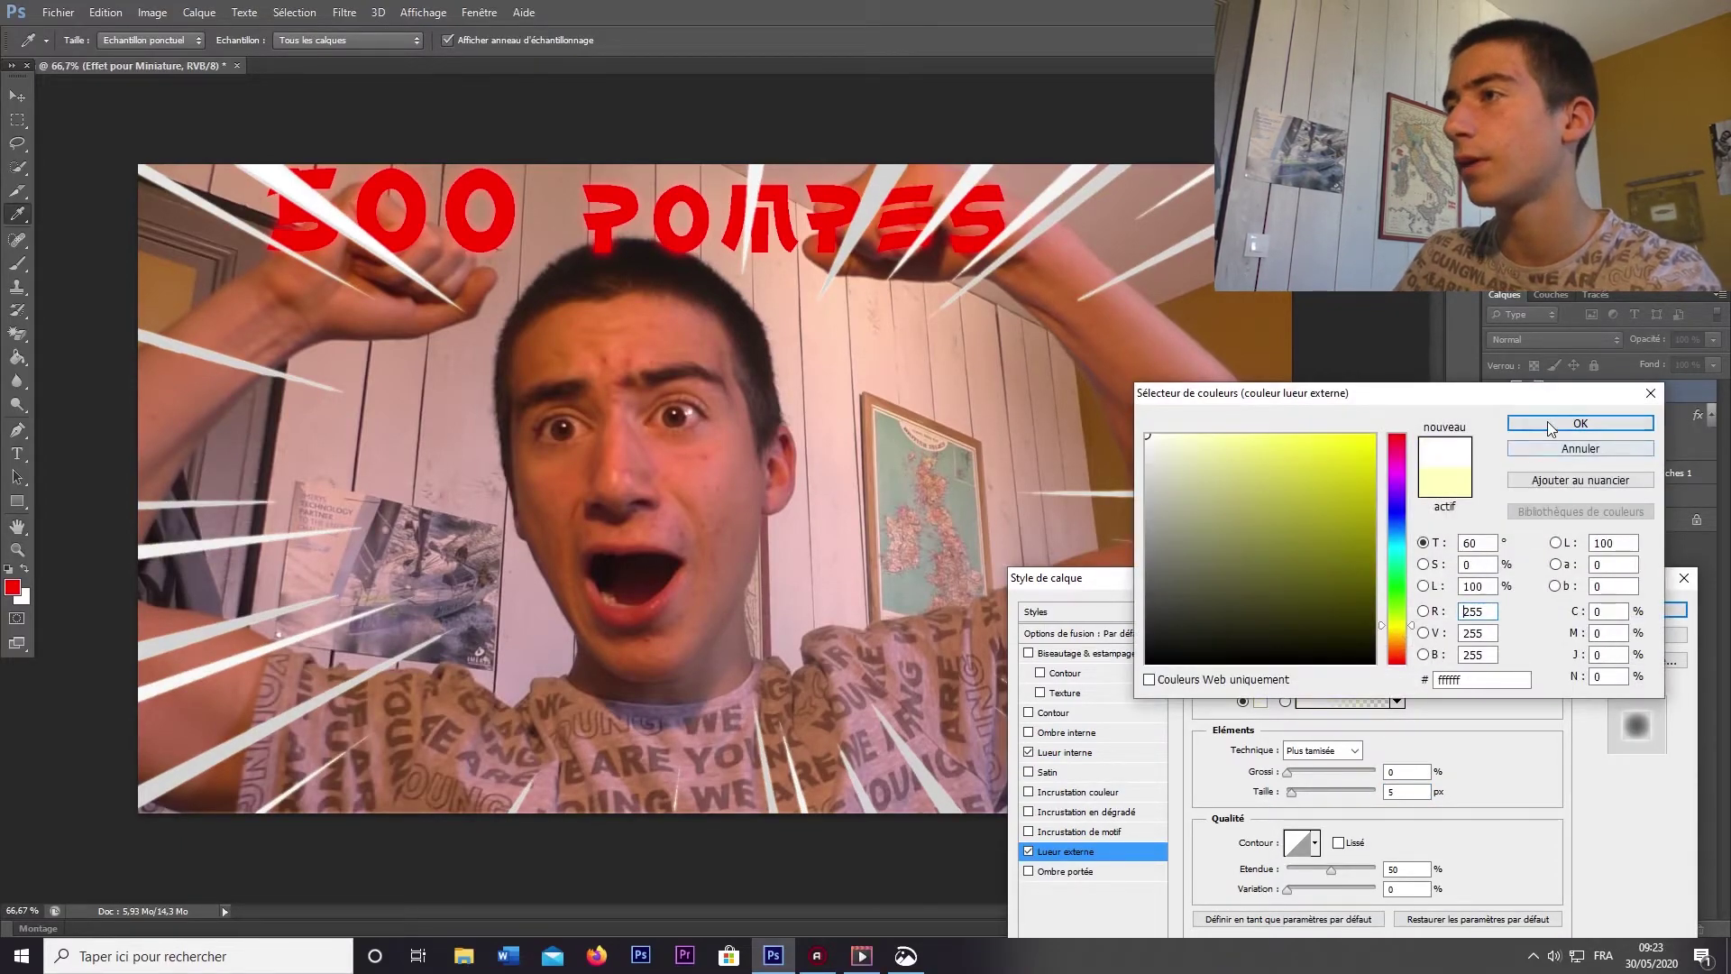
pyautogui.click(1550, 428)
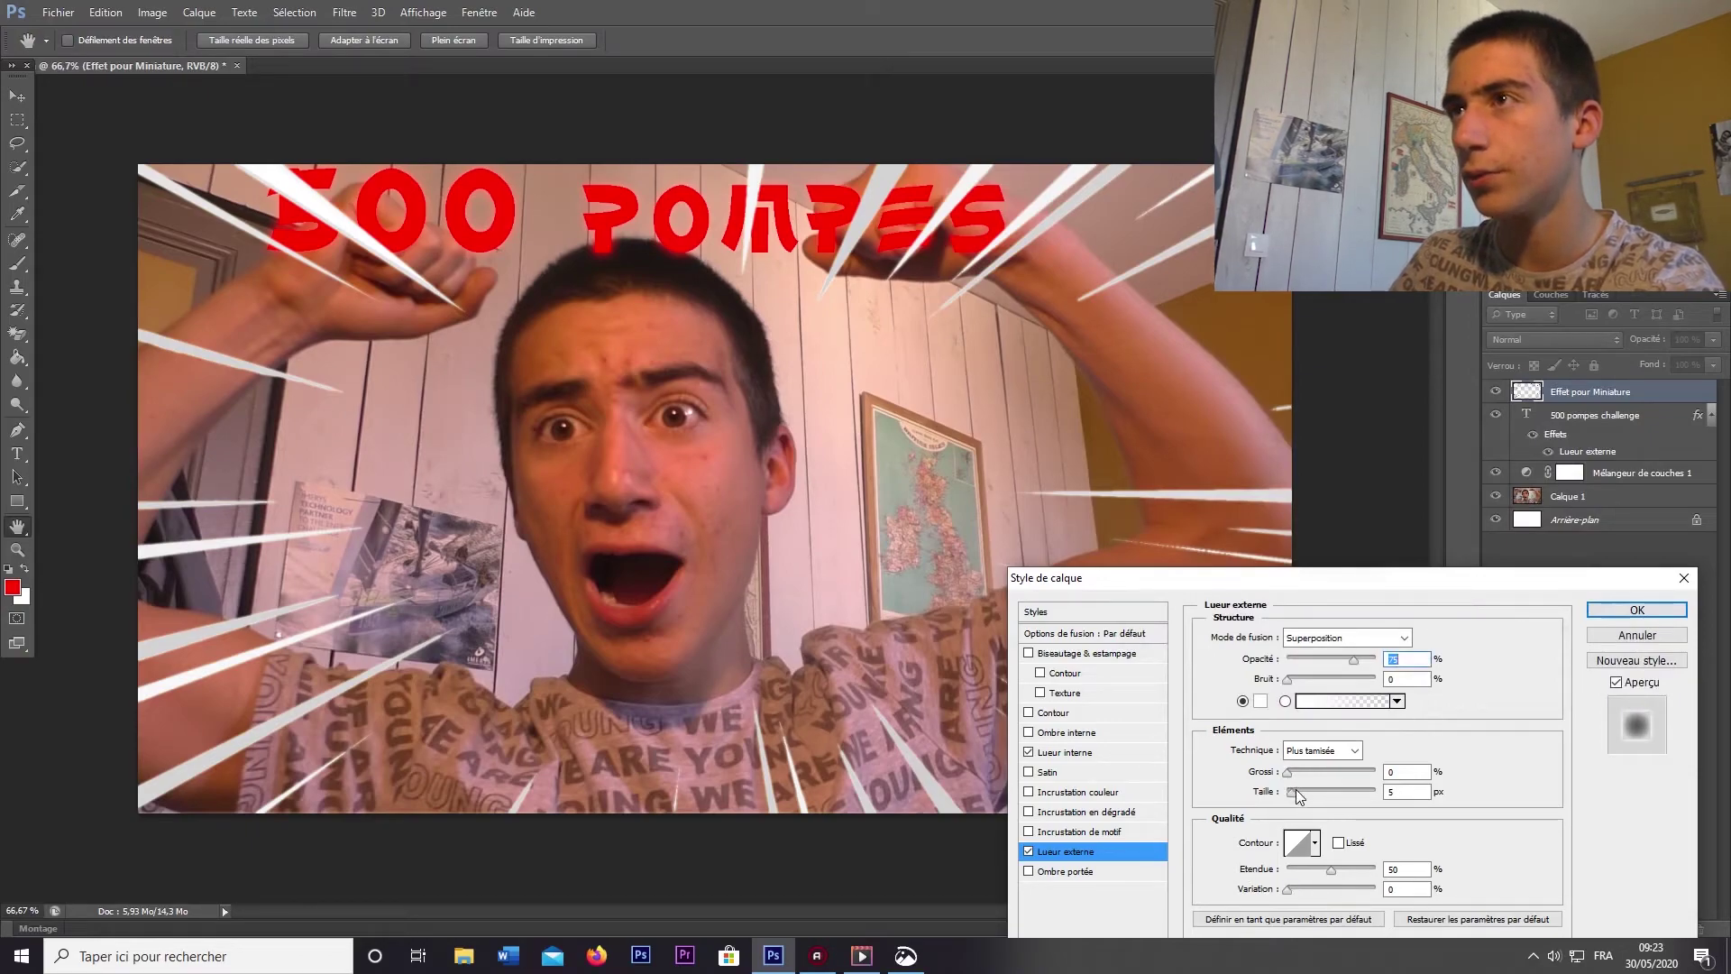
pyautogui.click(1297, 792)
pyautogui.click(1681, 613)
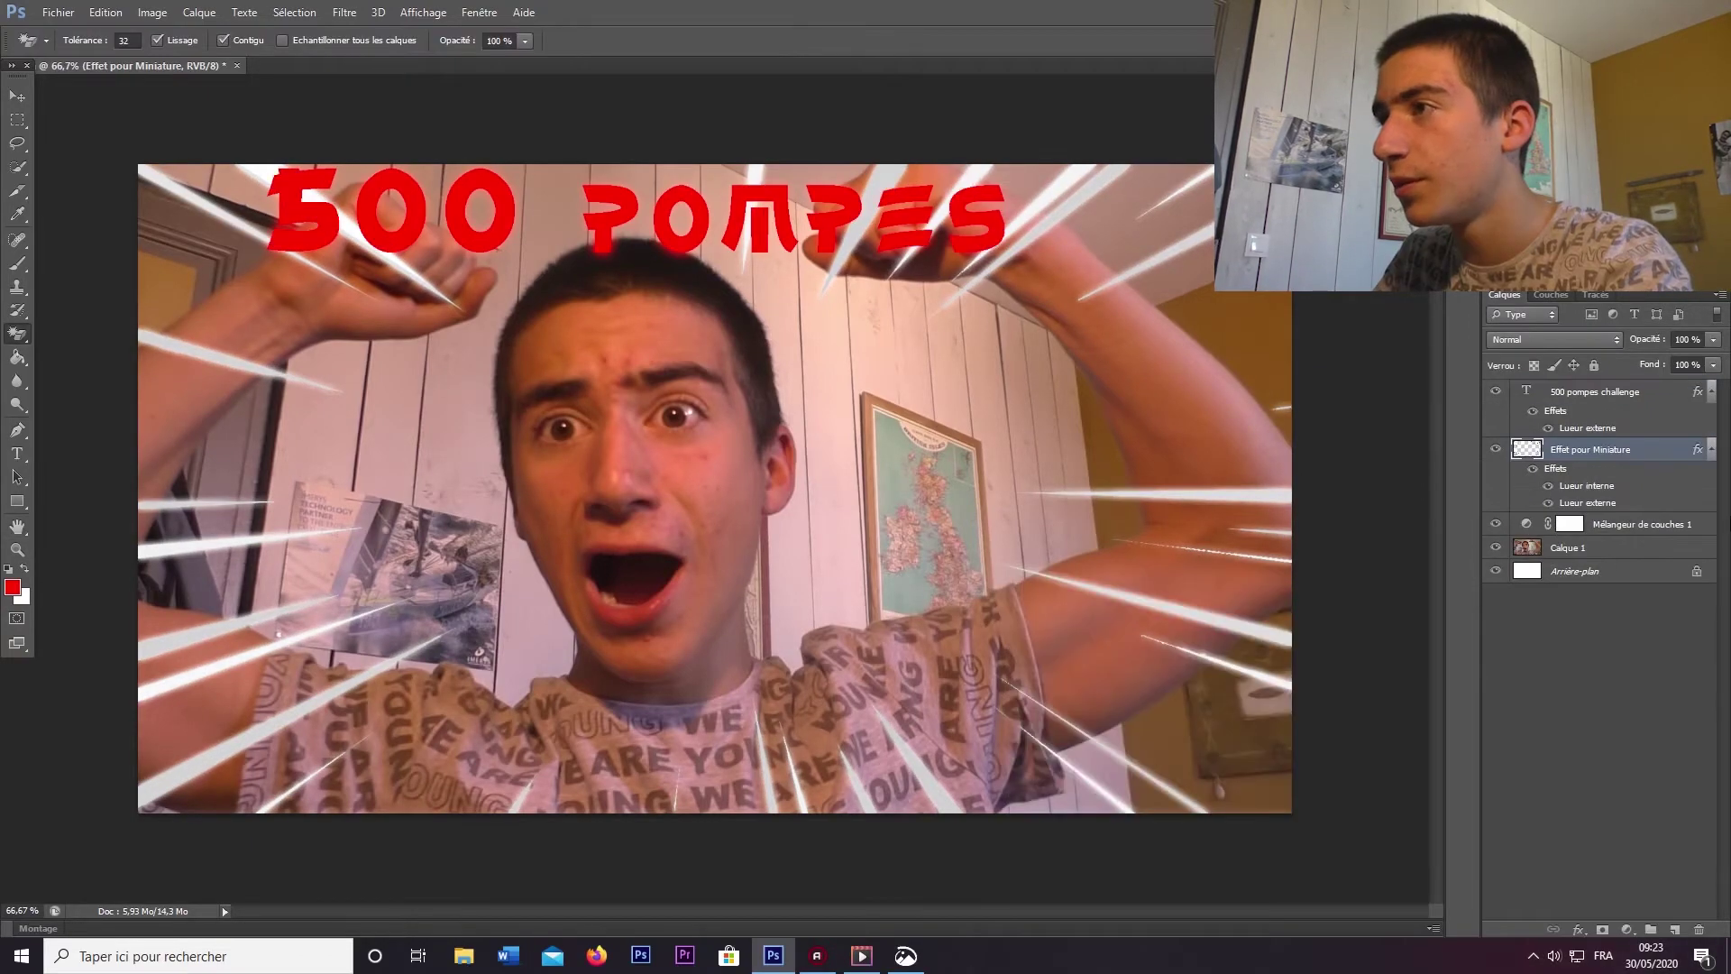